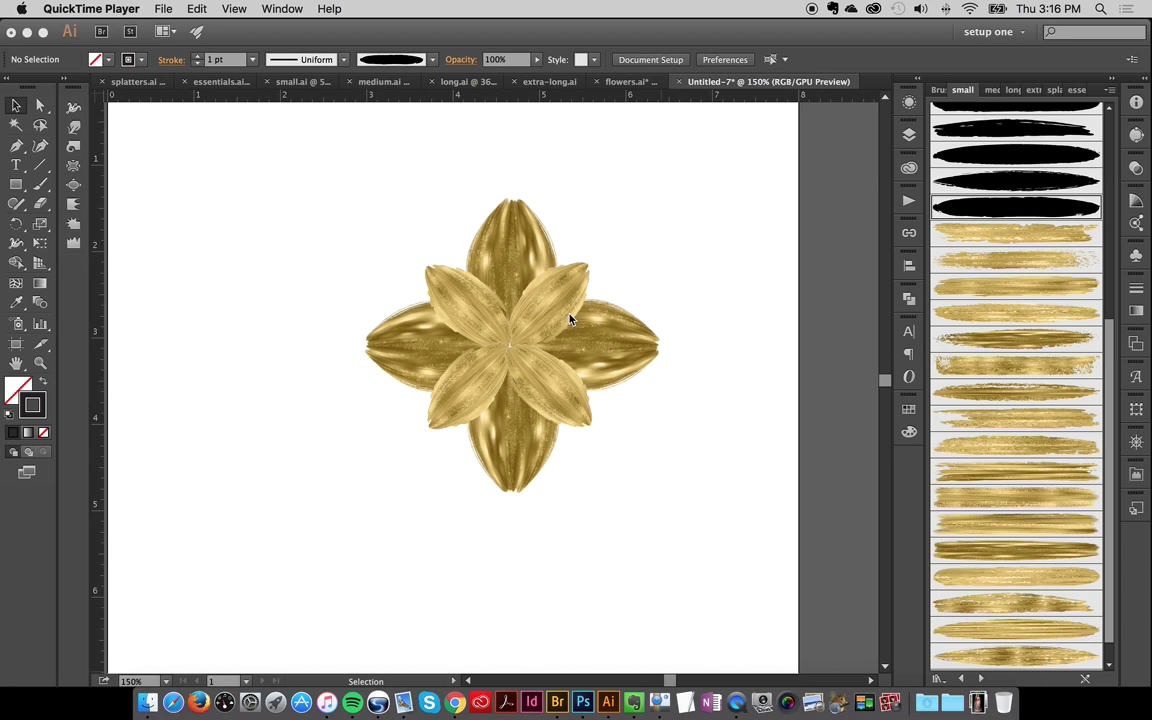
Marquee-select all eight gold petal paths of the flower in Illustrator.
{"action": "scroll", "coordinate": [570, 318], "scroll_direction": "down", "scroll_amount": 1}
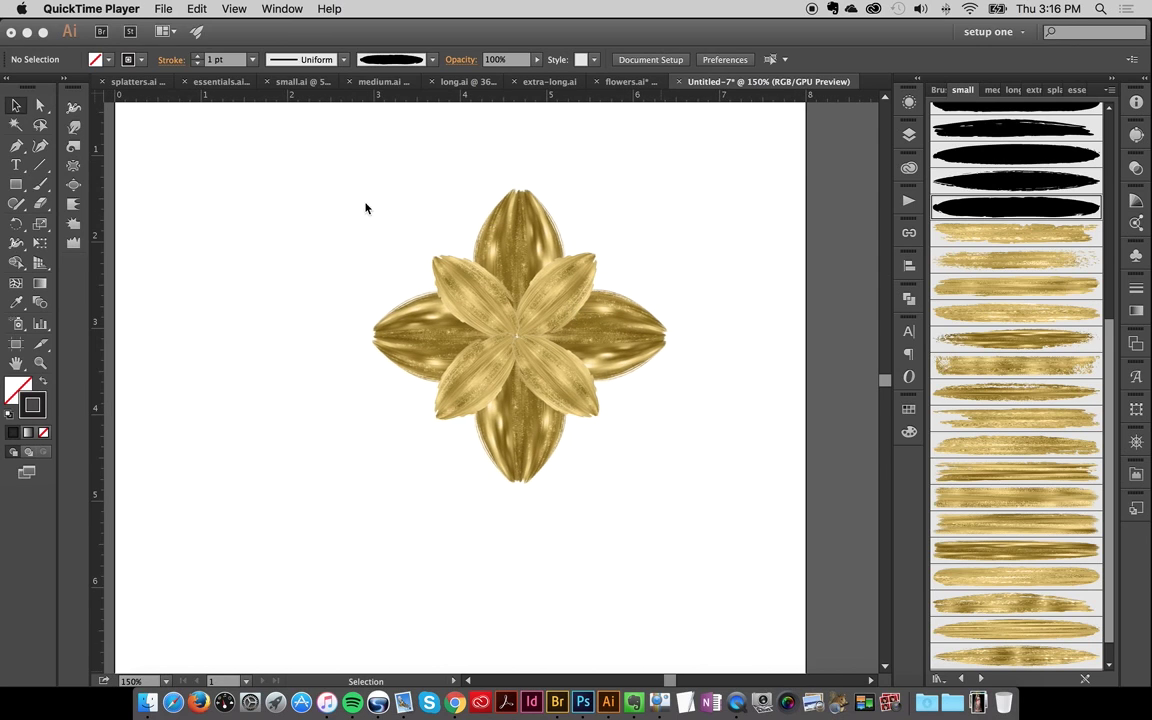
{"action": "left_click", "coordinate": [330, 185]}
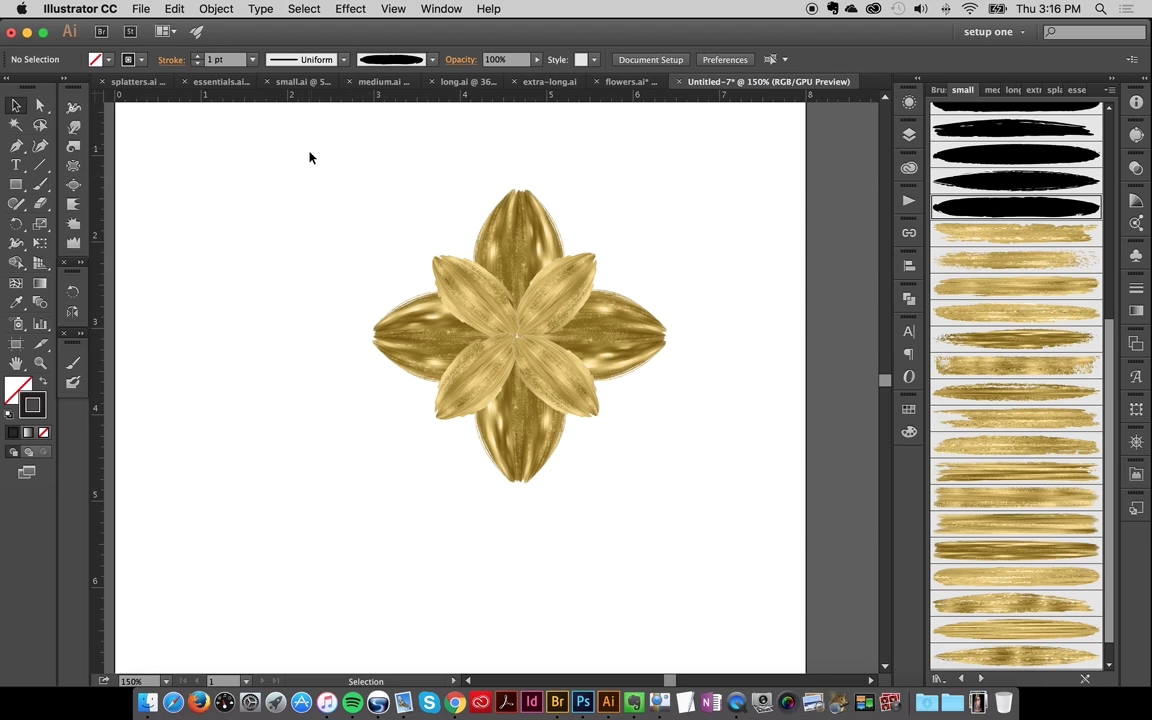
{"action": "left_click_drag", "start_coordinate": [308, 153], "coordinate": [734, 512]}
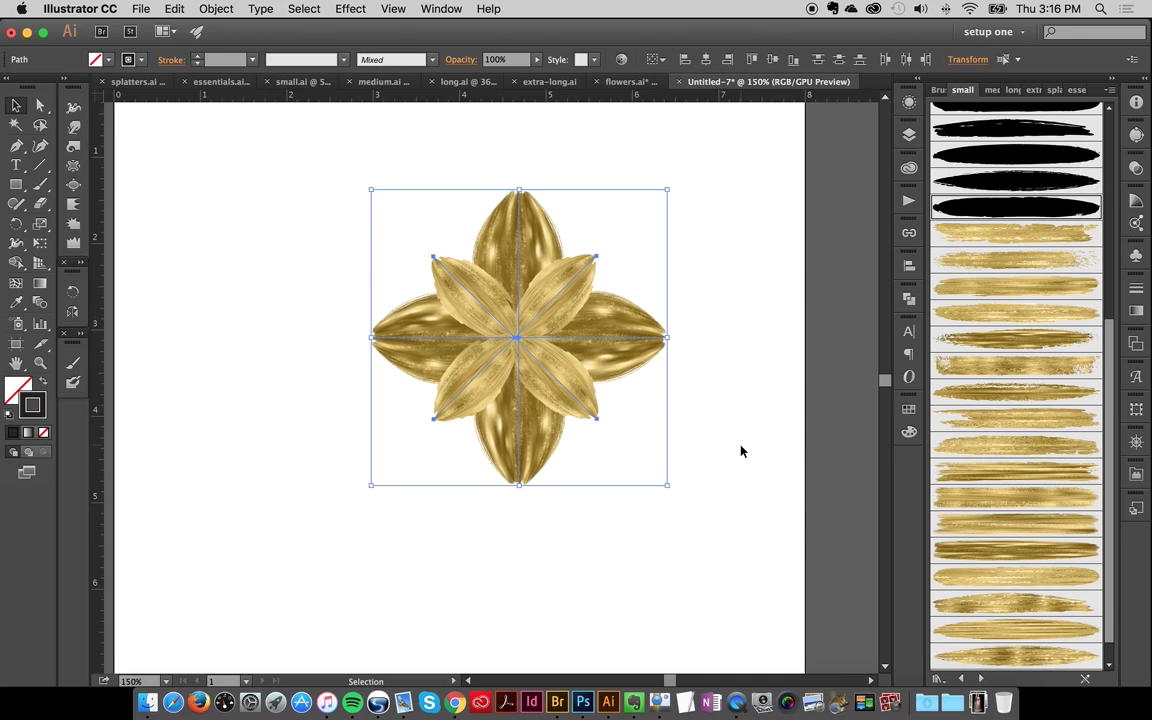
{"action": "left_click", "coordinate": [741, 450]}
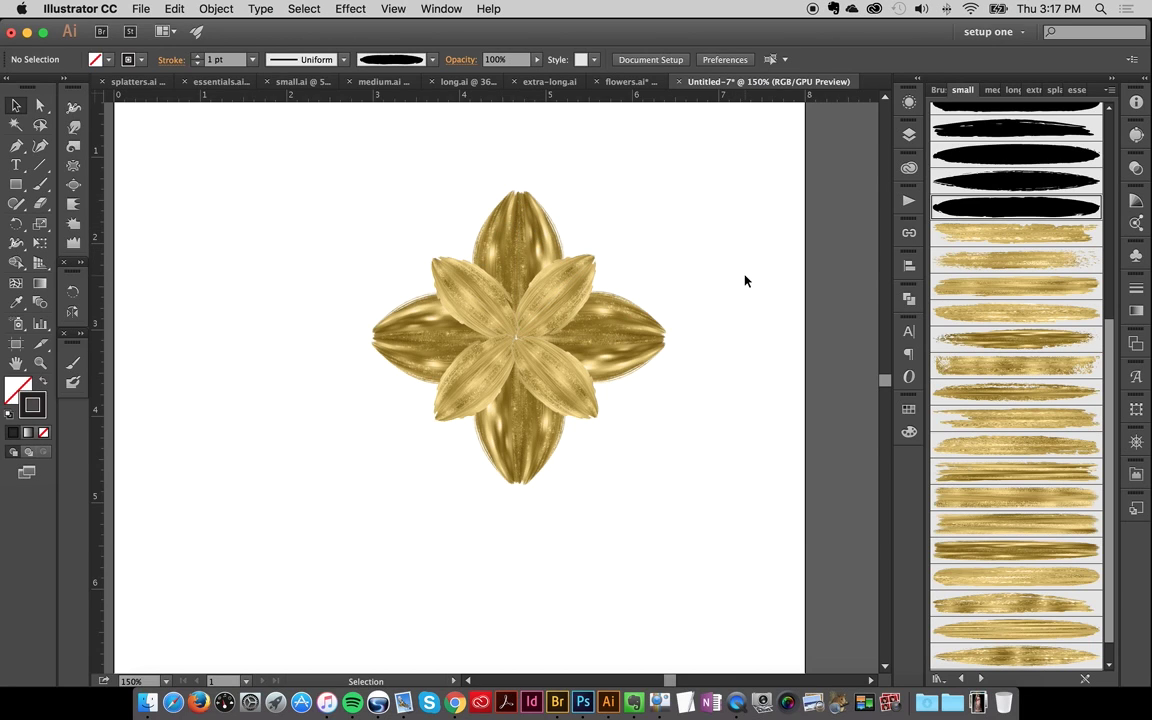
{"action": "scroll", "coordinate": [754, 323], "scroll_direction": "up", "scroll_amount": 1}
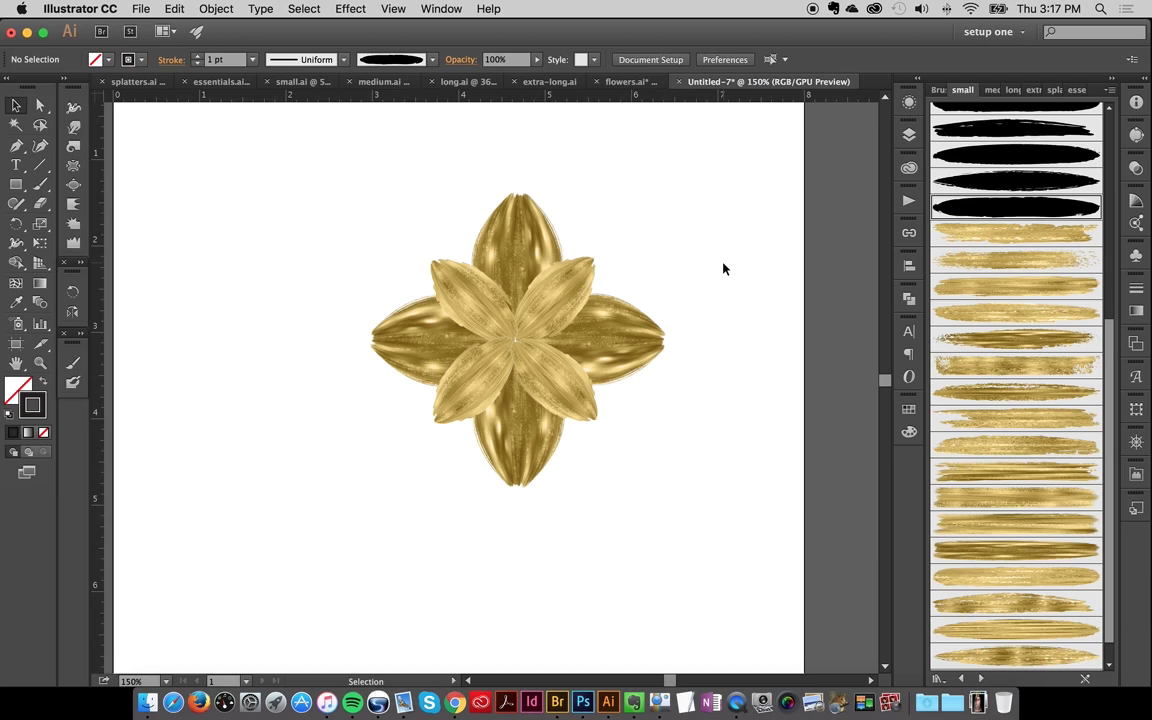
{"action": "scroll", "coordinate": [724, 268], "scroll_direction": "right", "scroll_amount": 1}
{"action": "left_click_drag", "start_coordinate": [303, 150], "coordinate": [846, 586]}
Deselect the four diagonal petals and copy the four upright back petals.
{"action": "left_click", "coordinate": [458, 301], "text": "shift"}
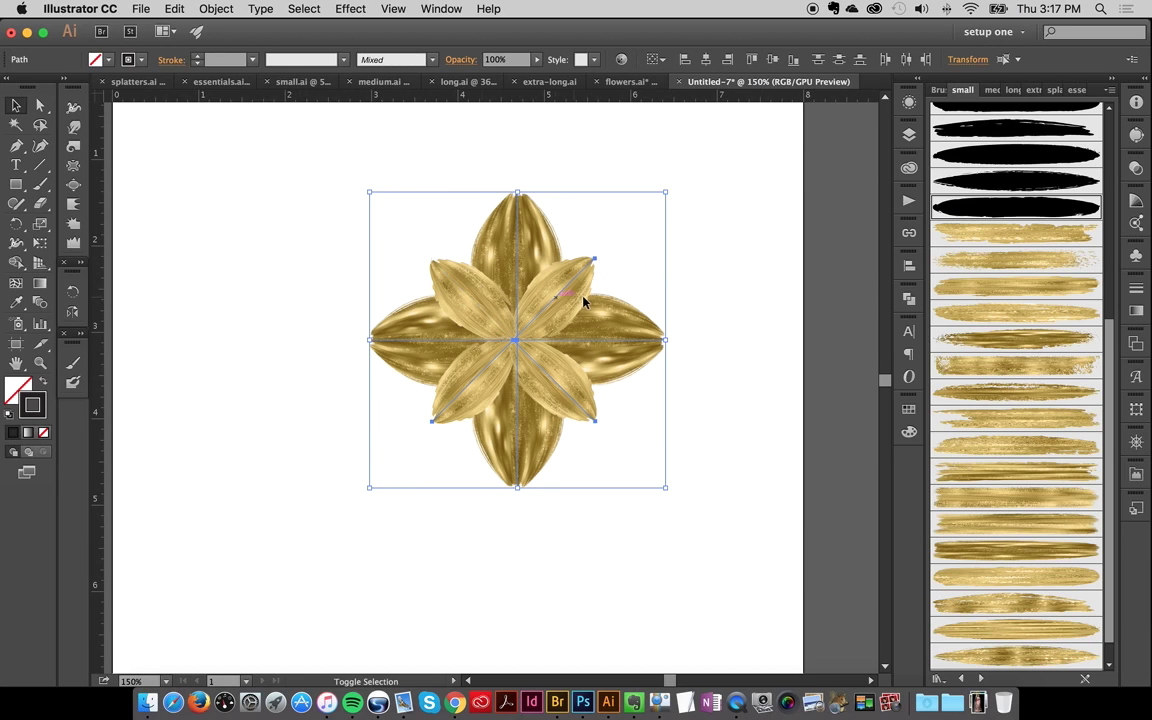
{"action": "left_click", "coordinate": [586, 303], "text": "shift"}
{"action": "left_click", "coordinate": [545, 386], "text": "shift"}
{"action": "left_click", "coordinate": [487, 402], "text": "shift"}
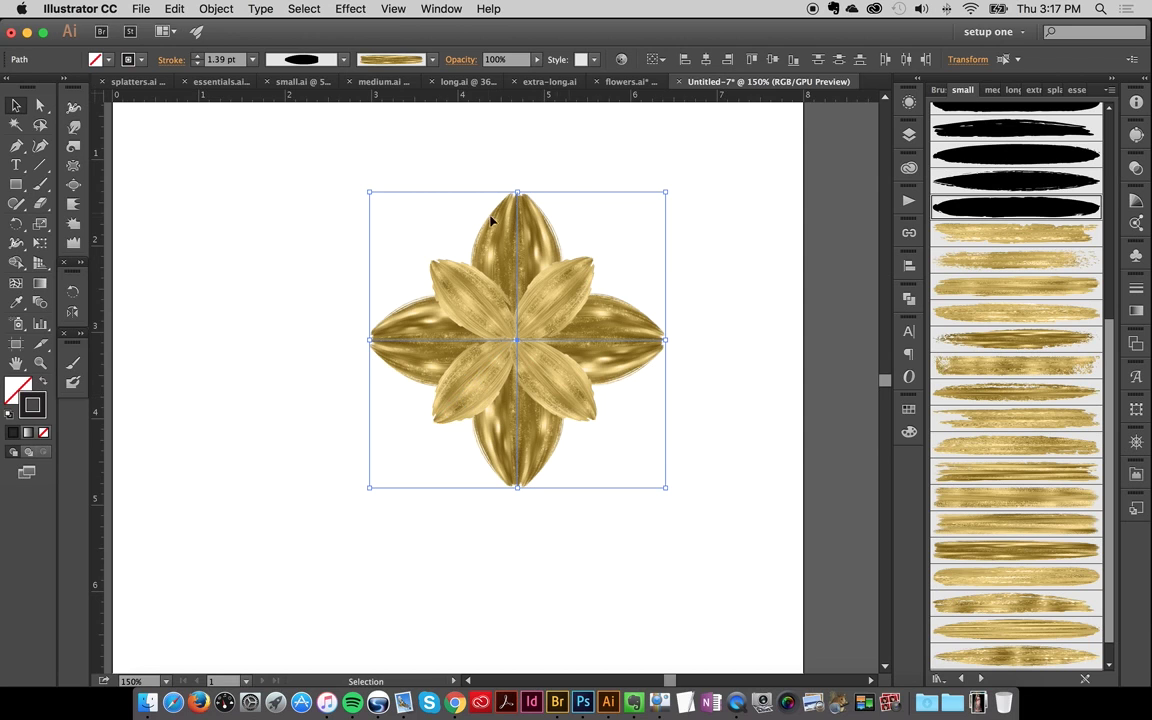
{"action": "key", "text": "a"}
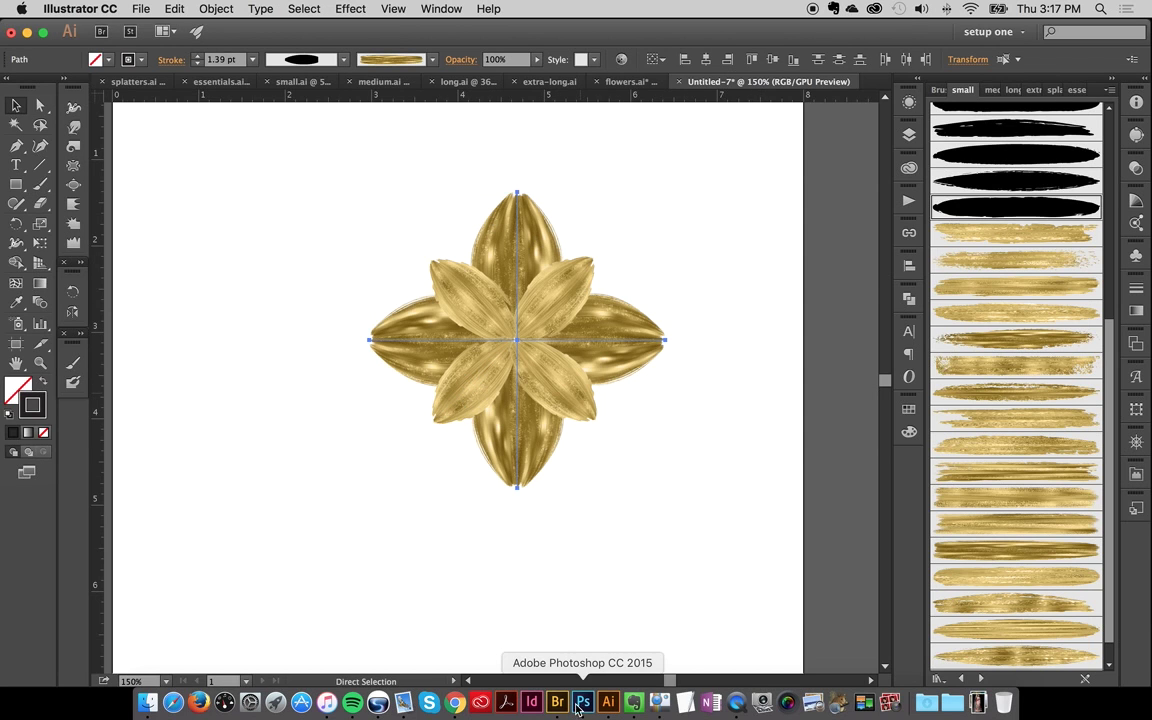
Paste the back petals into Photoshop's Untitled-1 as a Vector Smart Object, then clear Illustrator's selection.
{"action": "left_click", "coordinate": [583, 705]}
{"action": "key", "text": "super+v"}
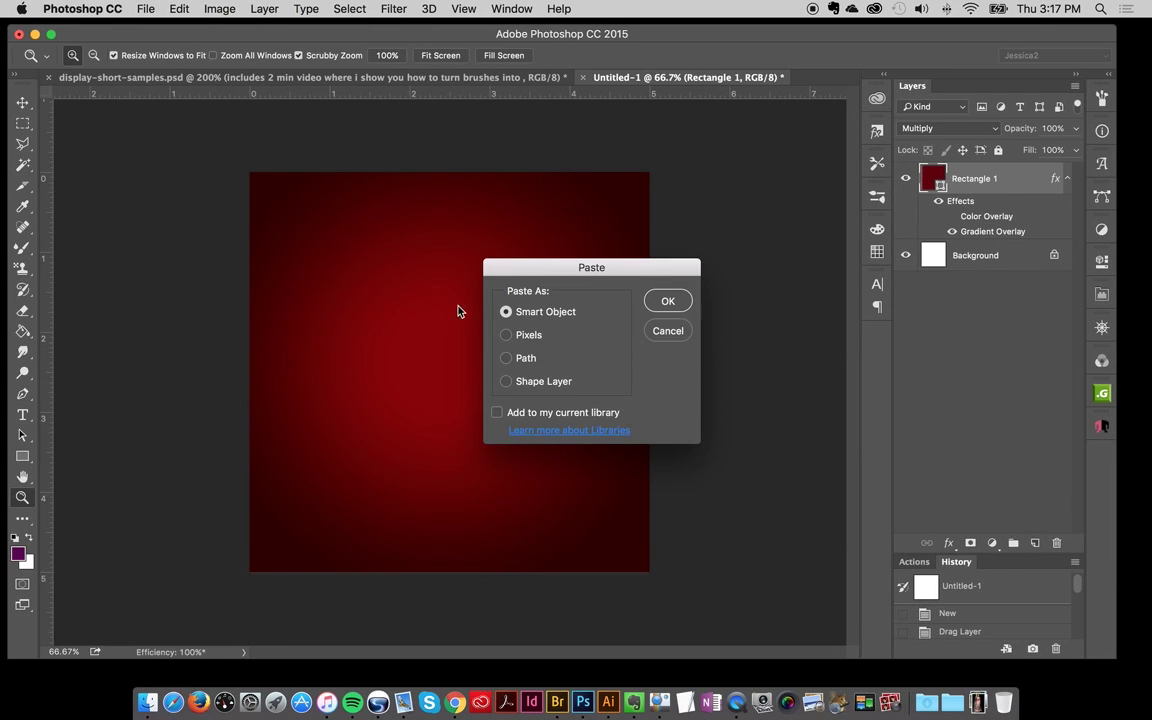
{"action": "left_click", "coordinate": [665, 302]}
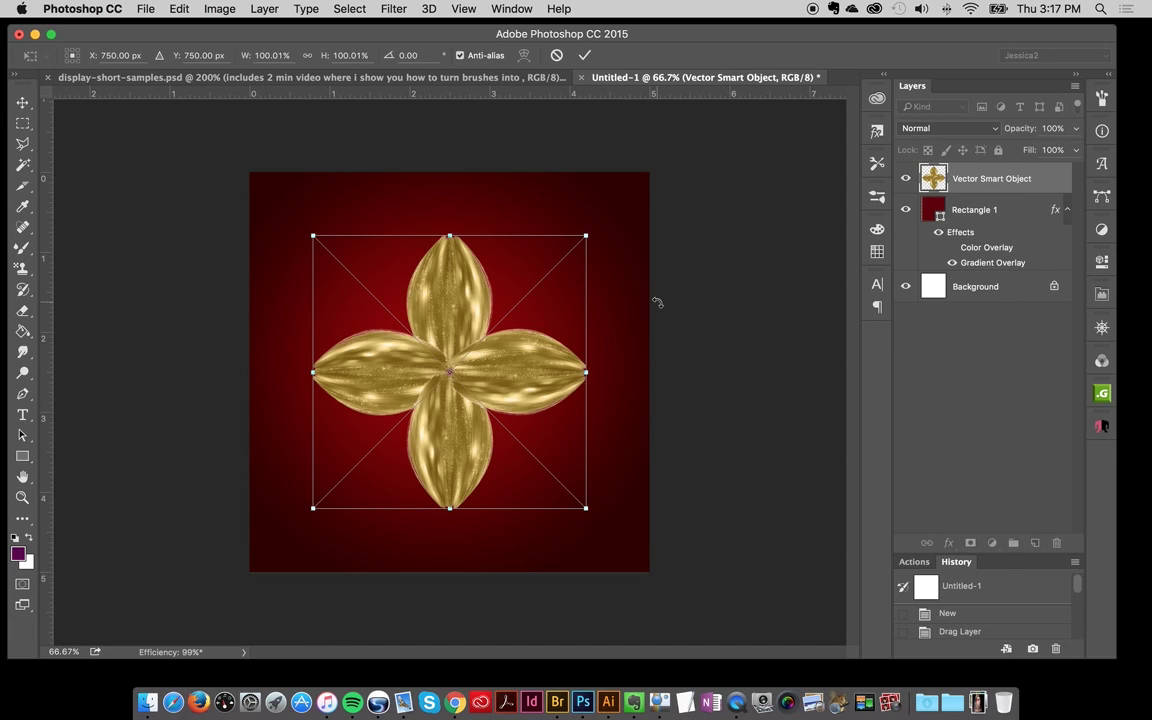
{"action": "key", "text": "Return"}
{"action": "key", "text": "z"}
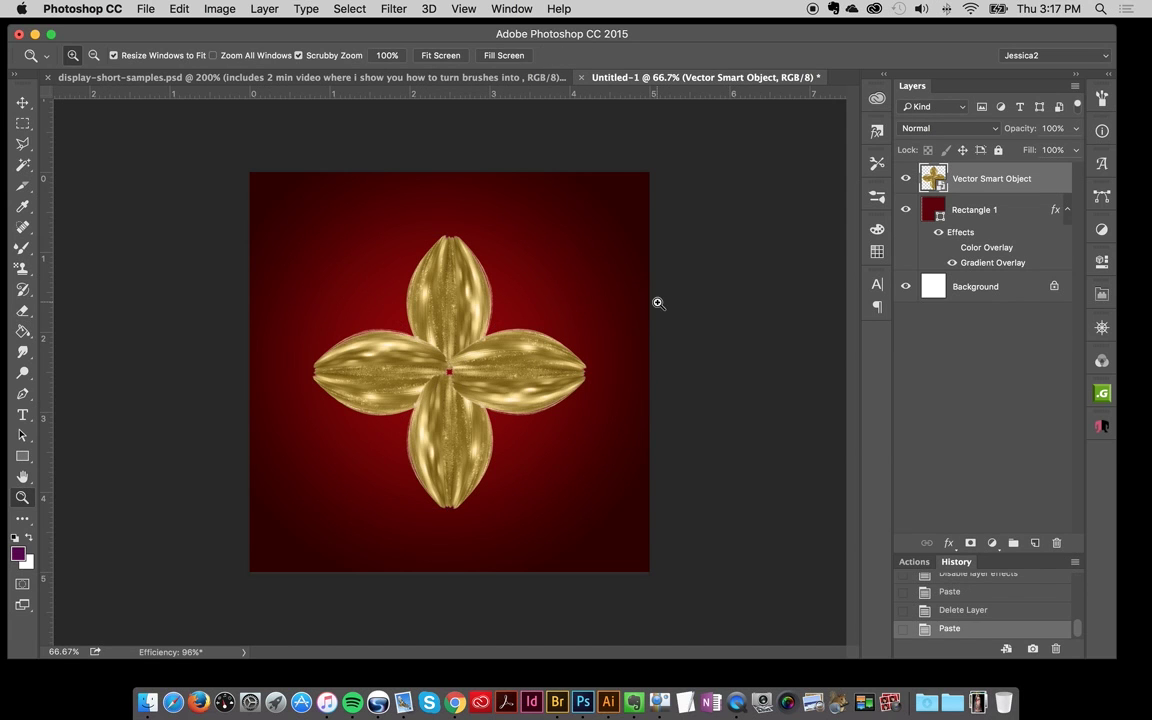
{"action": "left_click", "coordinate": [607, 704]}
{"action": "left_click", "coordinate": [727, 321]}
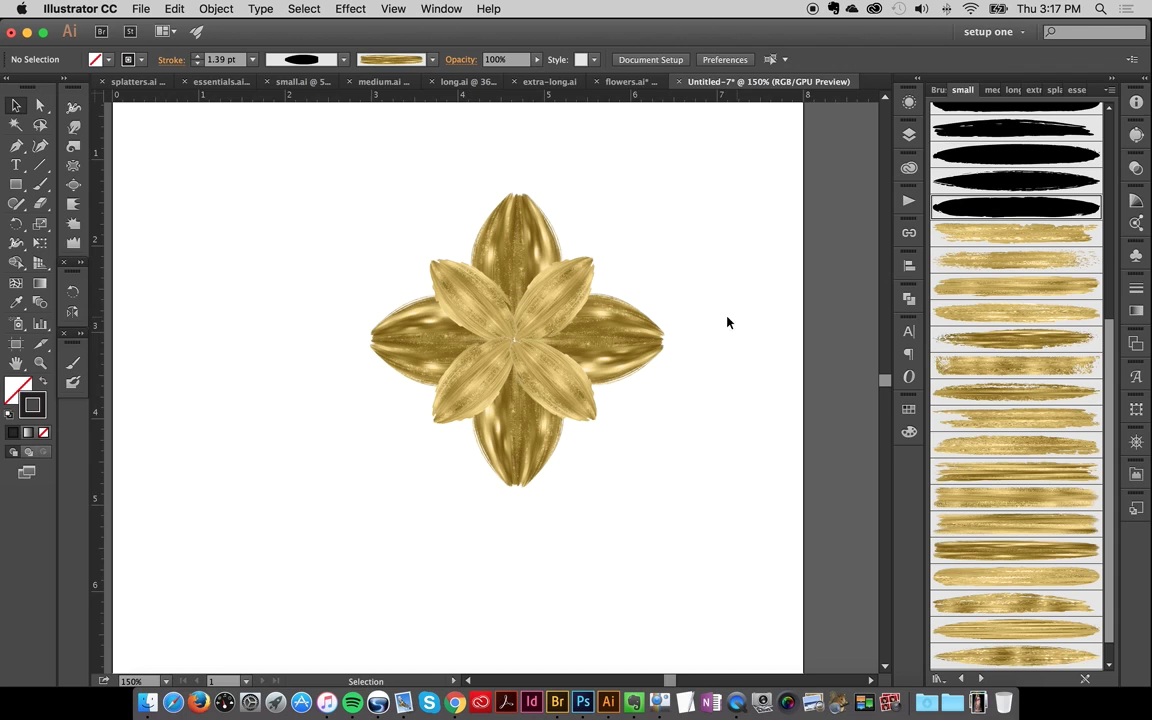
Copy the four diagonal petals and paste them into Photoshop as a Vector Smart Object, viewed at 100%.
{"action": "left_click", "coordinate": [480, 312]}
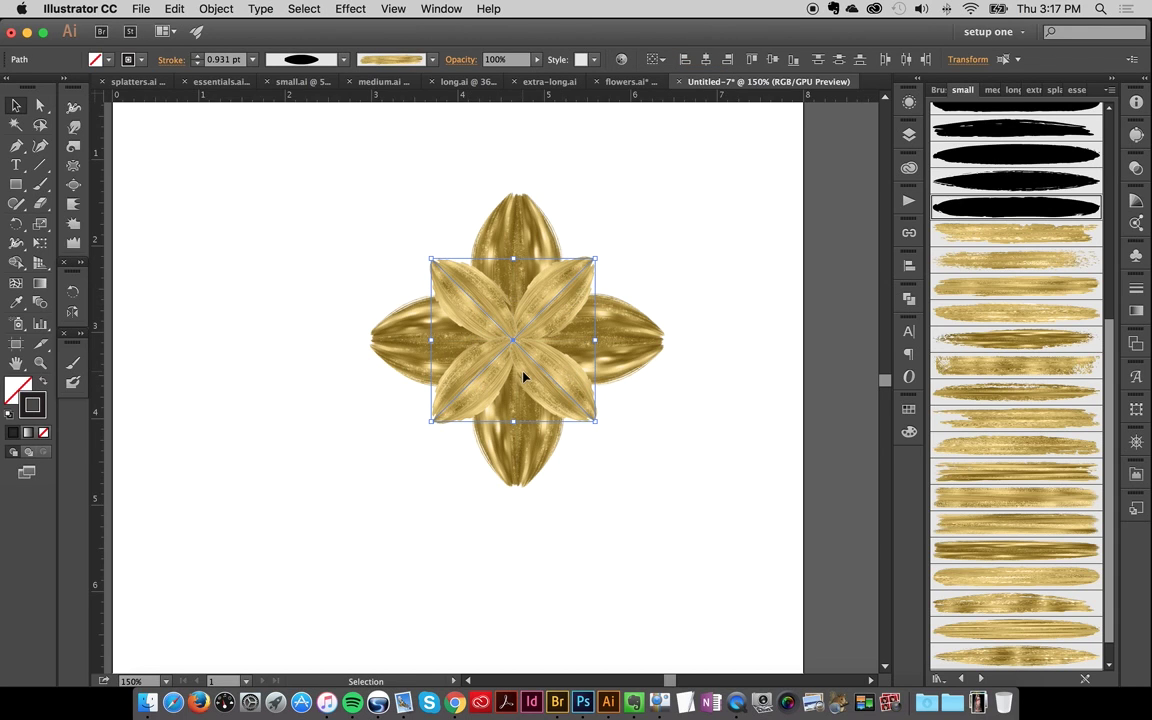
{"action": "left_click", "coordinate": [583, 703]}
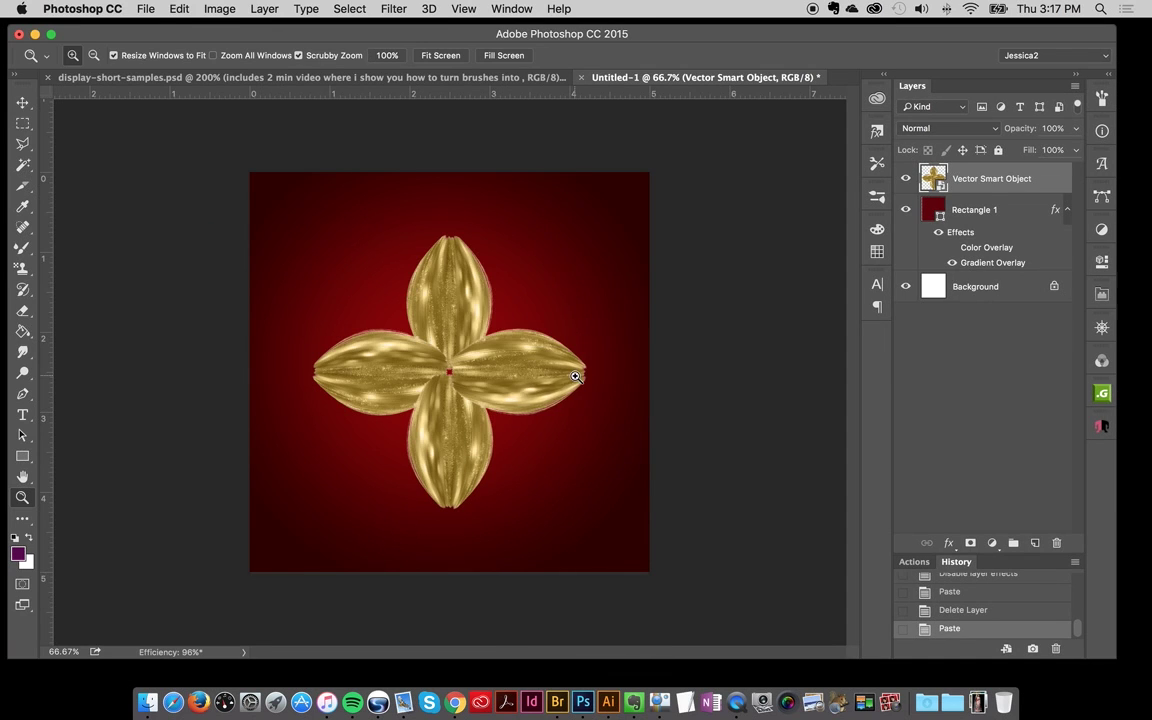
{"action": "key", "text": "super+v"}
{"action": "left_click", "coordinate": [668, 302]}
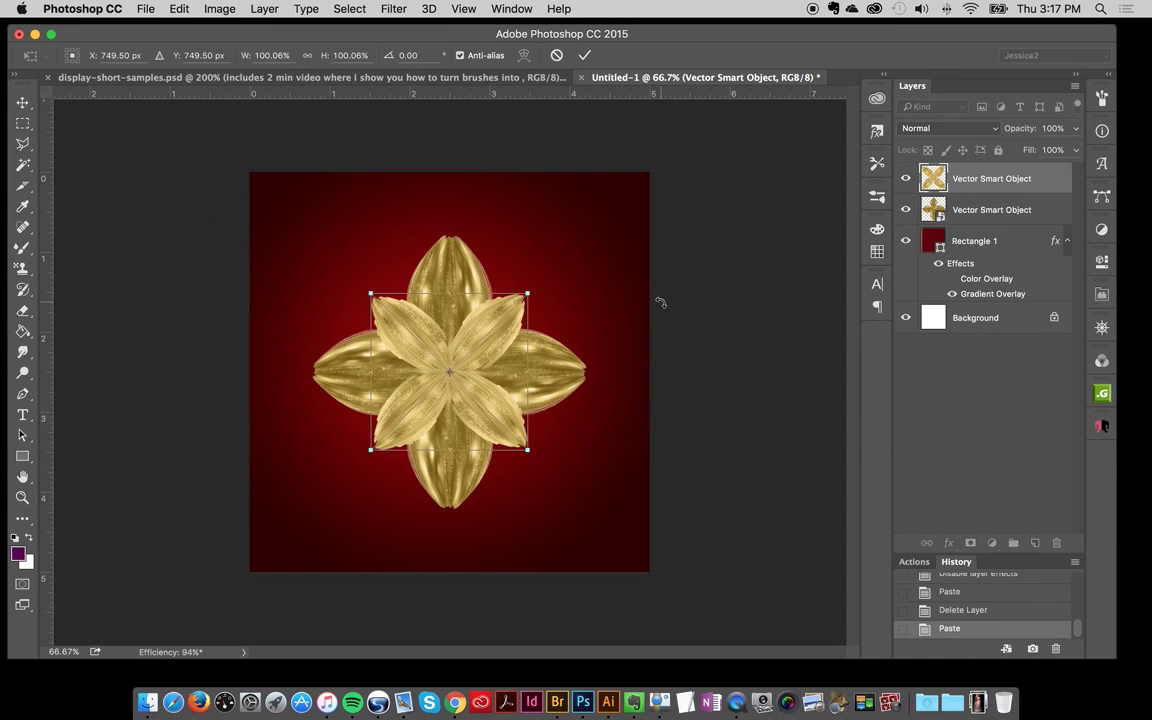
{"action": "key", "text": "Return"}
{"action": "key", "text": "z"}
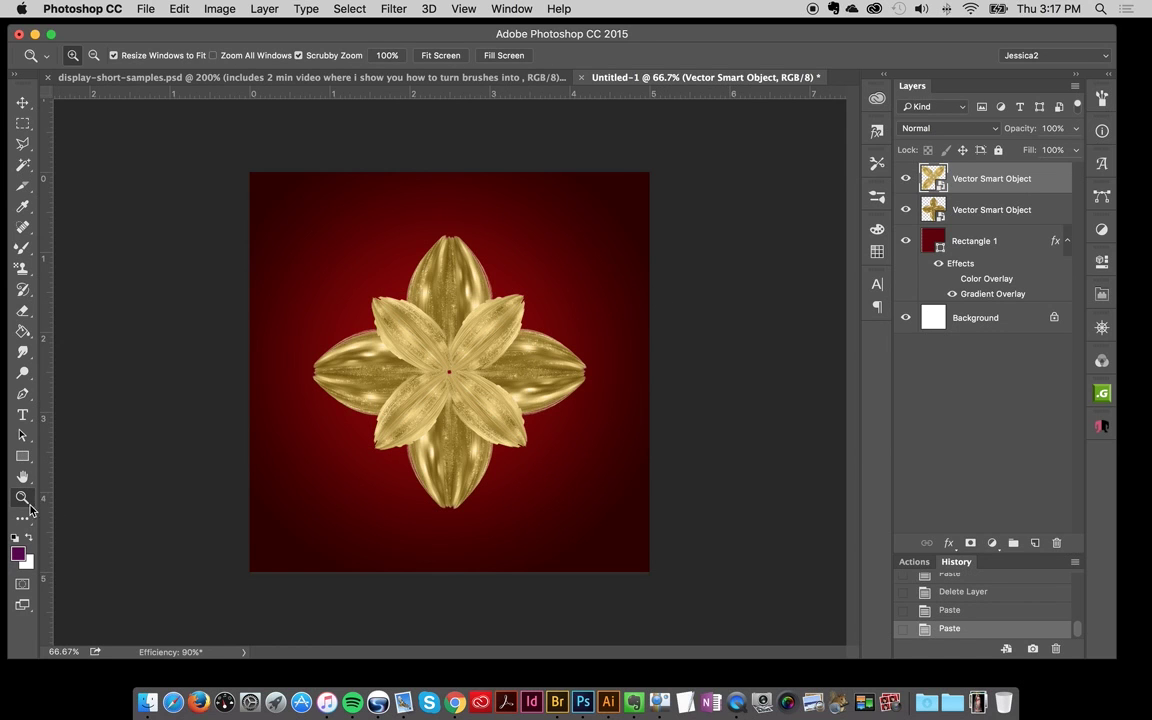
{"action": "left_click", "coordinate": [475, 396]}
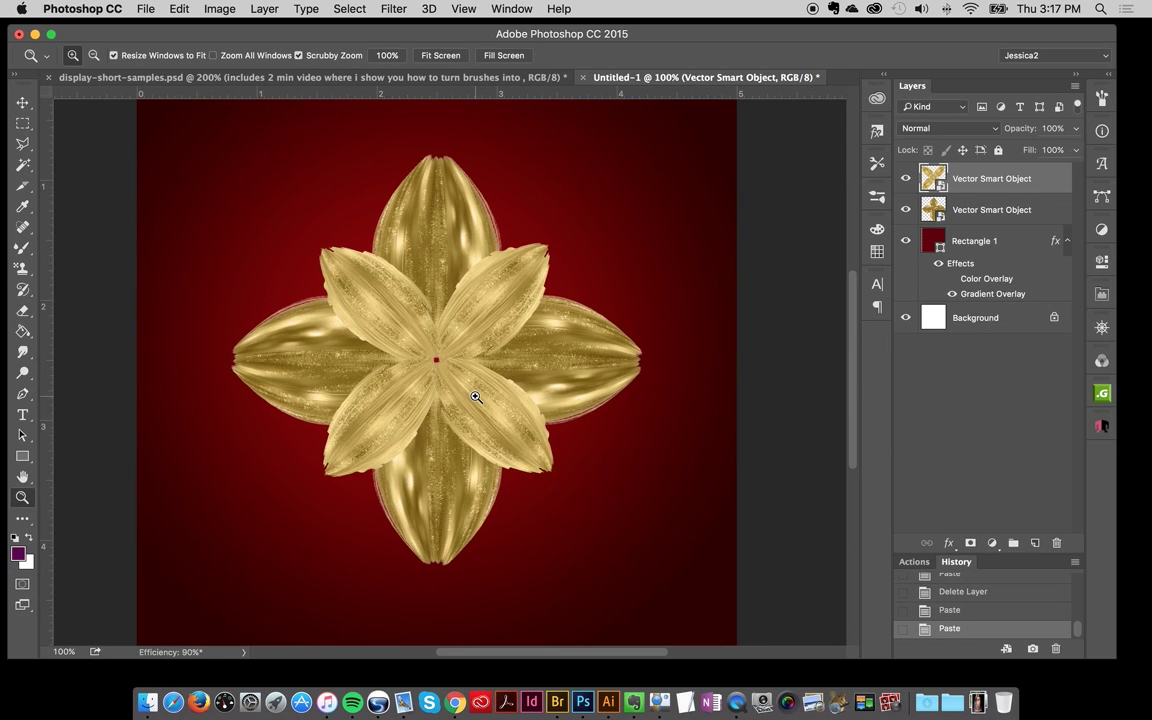
Apply the Darken and Color preset style to the lower back-petals Vector Smart Object layer.
{"action": "left_click", "coordinate": [22, 102]}
{"action": "scroll", "coordinate": [586, 312], "scroll_direction": "up", "scroll_amount": 2}
{"action": "scroll", "coordinate": [586, 312], "scroll_direction": "left", "scroll_amount": 2}
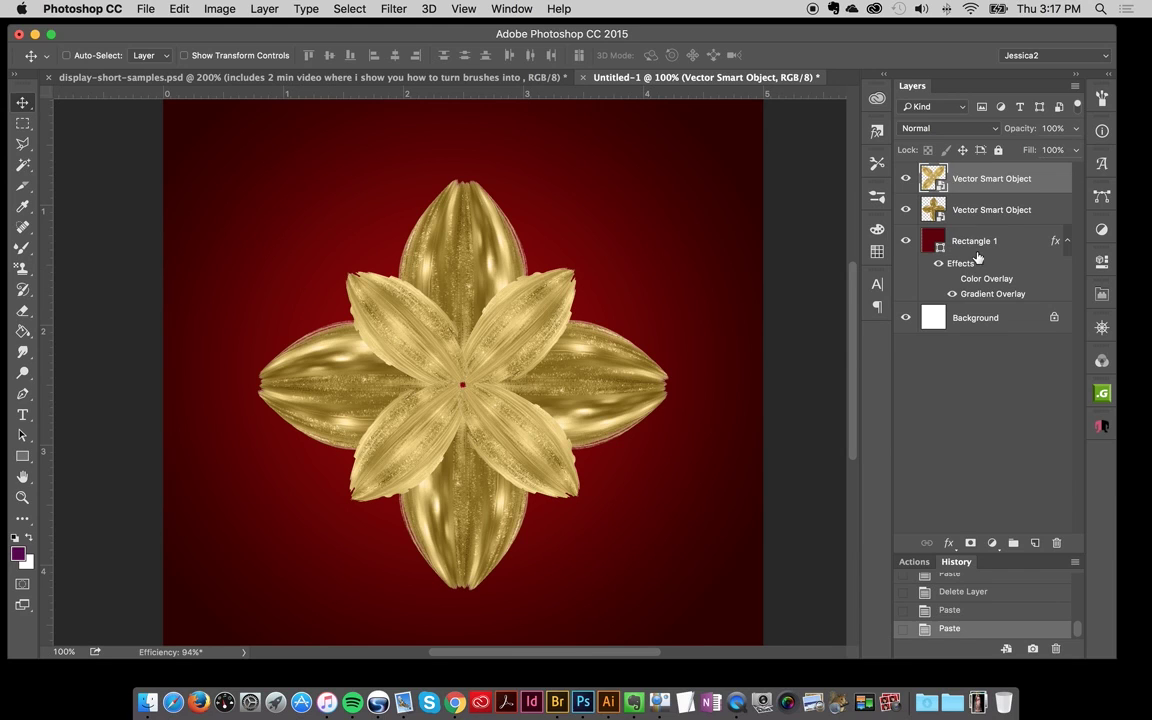
{"action": "left_click", "coordinate": [990, 209]}
{"action": "left_click", "coordinate": [877, 131]}
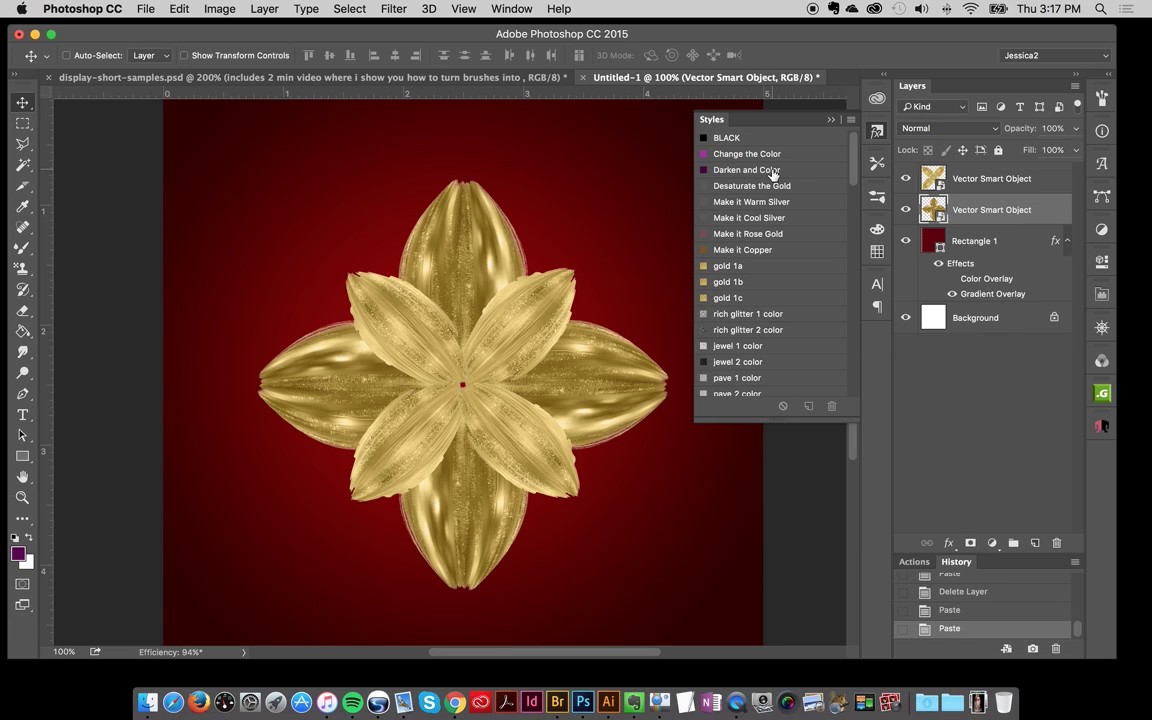
{"action": "left_click", "coordinate": [745, 170]}
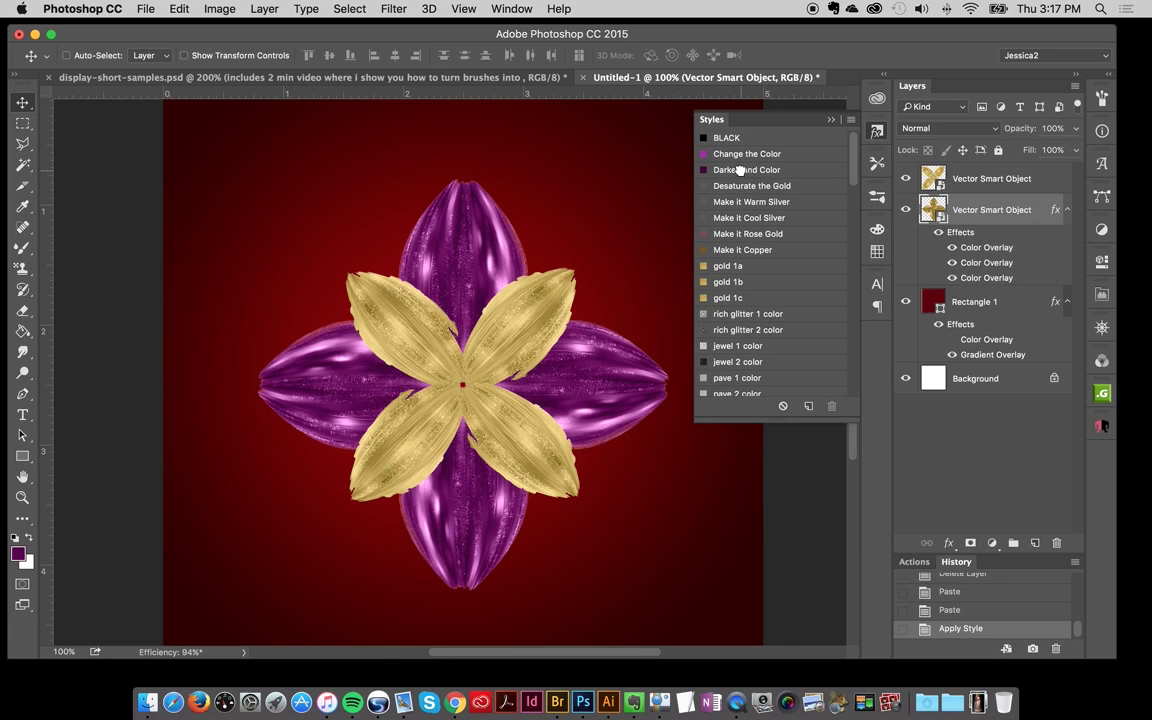
{"action": "left_click", "coordinate": [878, 132]}
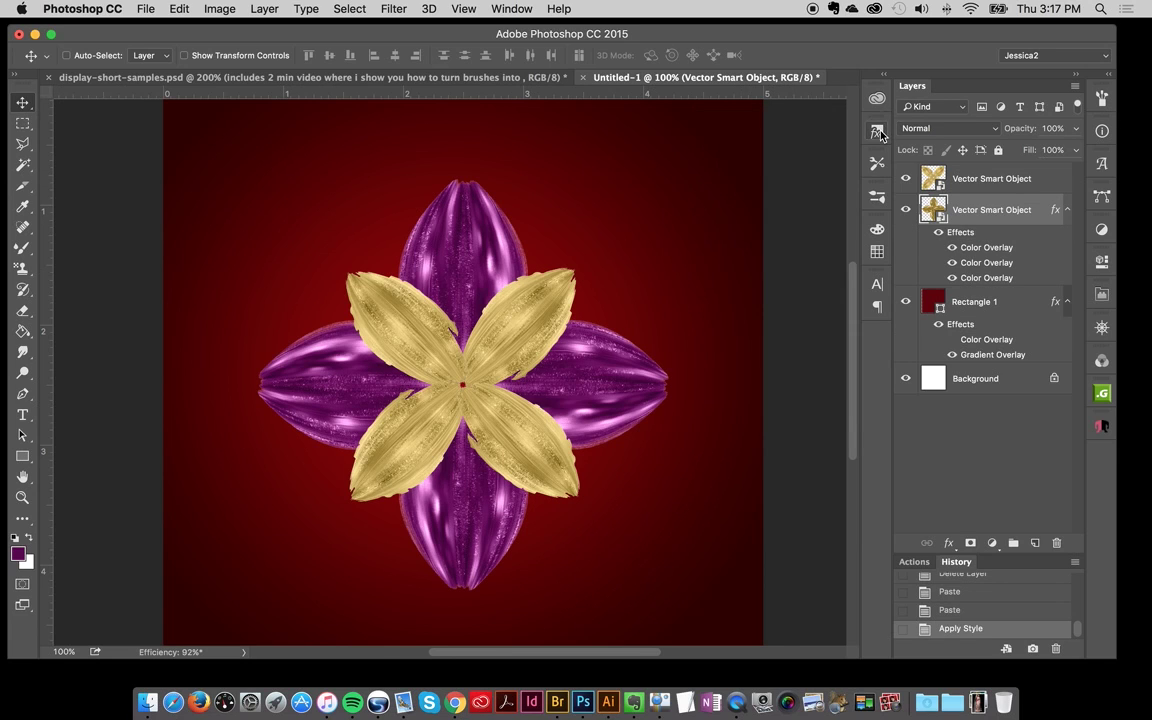
Recolour the back petals' first Color Overlay to deep red #6e0000 sampled from the background.
{"action": "double_click", "coordinate": [985, 250]}
{"action": "left_click_drag", "start_coordinate": [510, 150], "coordinate": [910, 156]}
{"action": "left_click", "coordinate": [1056, 205]}
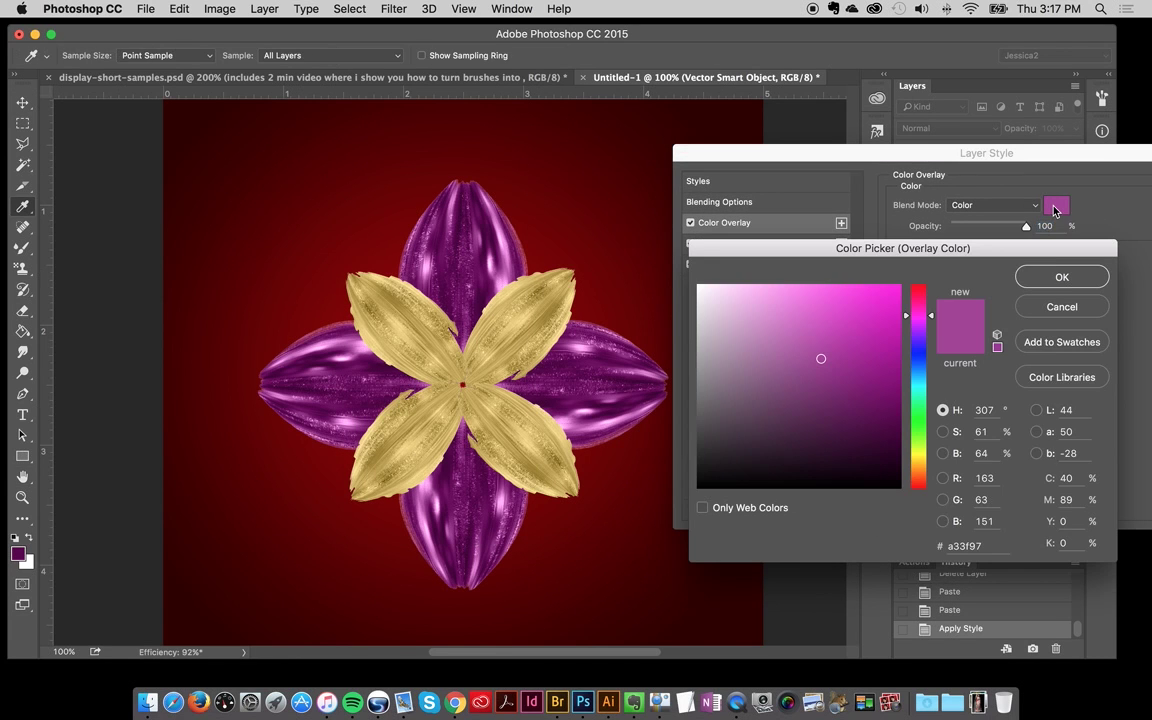
{"action": "left_click", "coordinate": [600, 234]}
{"action": "left_click", "coordinate": [620, 159]}
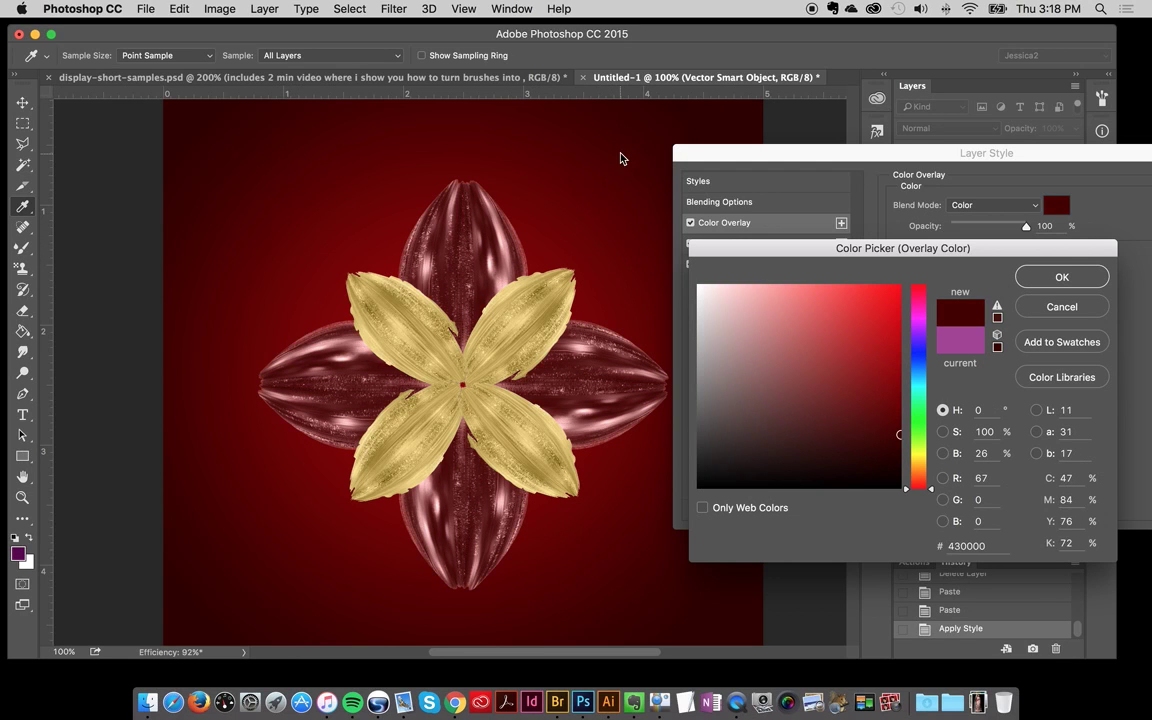
{"action": "left_click", "coordinate": [599, 195]}
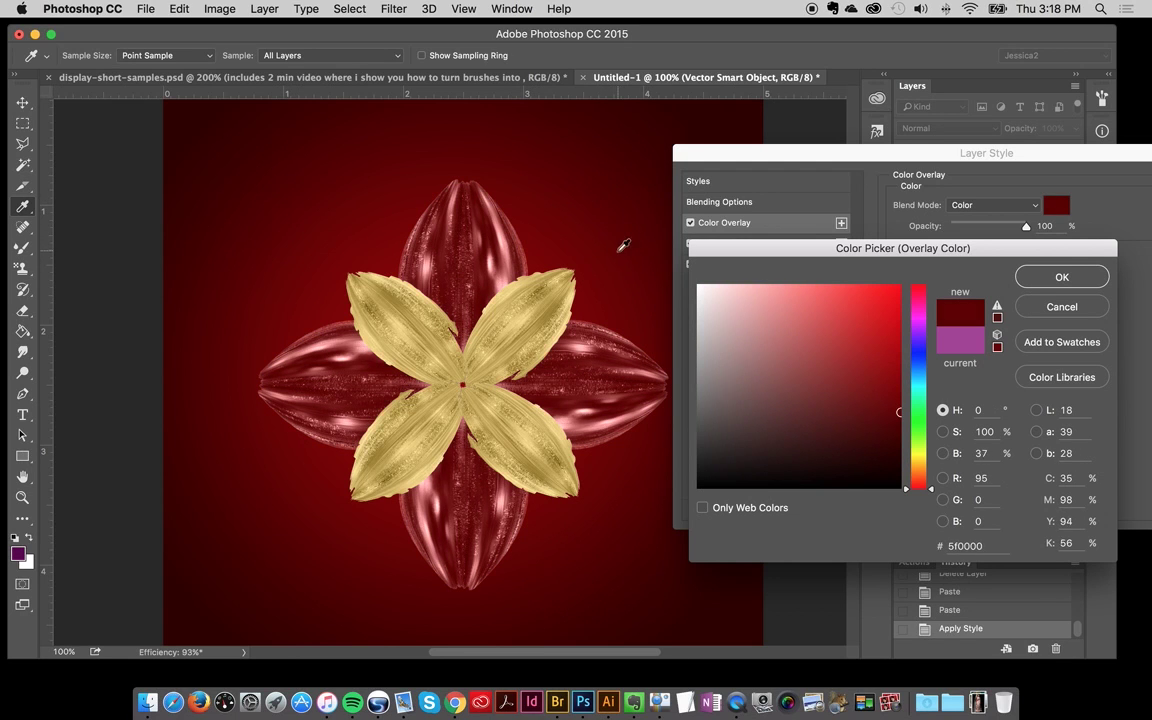
{"action": "left_click_drag", "start_coordinate": [843, 401], "coordinate": [944, 400]}
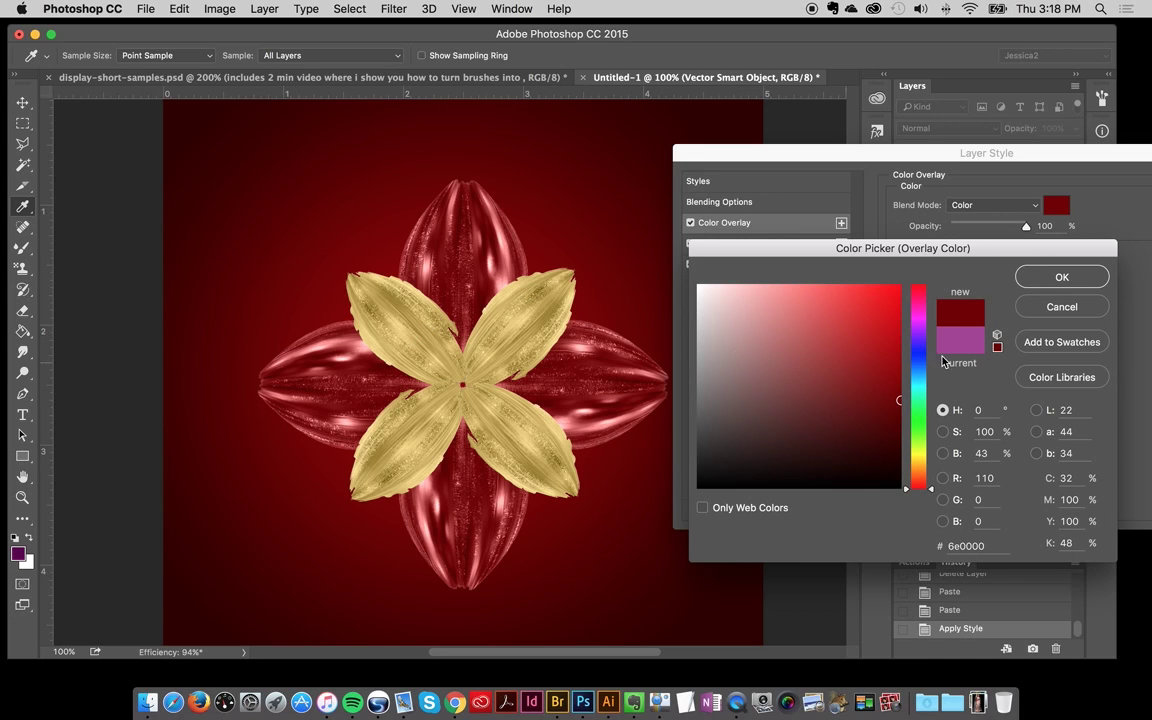
{"action": "left_click", "coordinate": [1058, 281]}
Set the third Color Overlay to 50% opacity and raise the black Soft Light overlay to about 68%.
{"action": "left_click", "coordinate": [759, 245]}
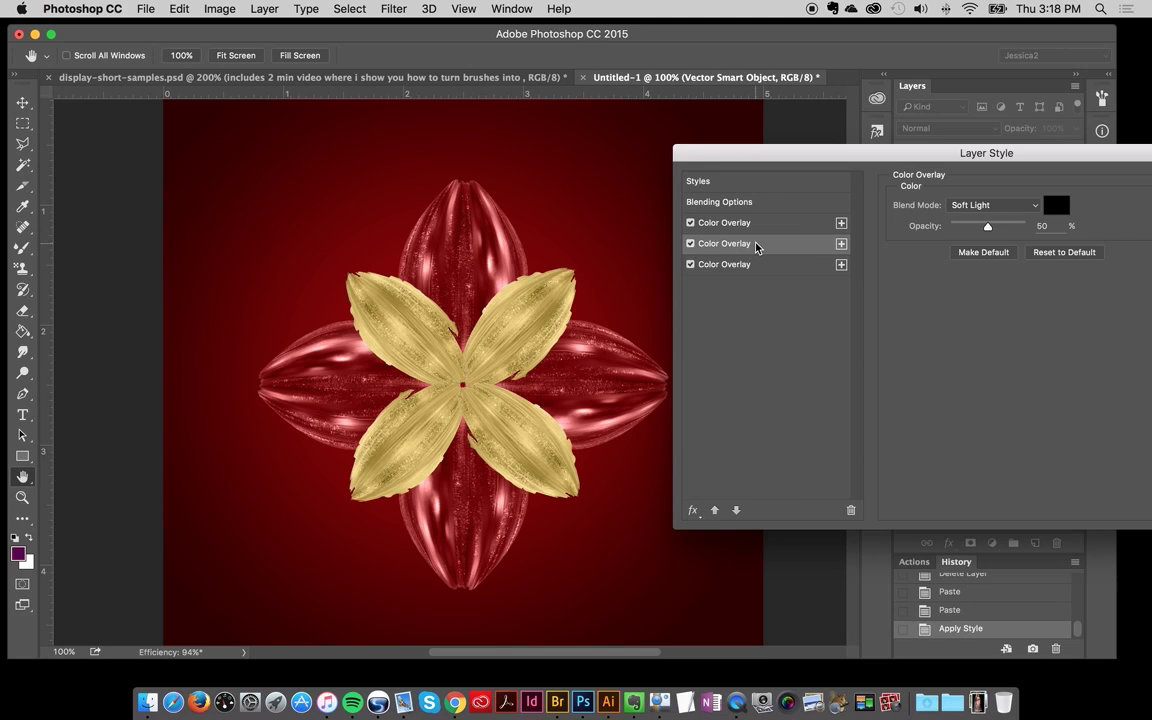
{"action": "left_click", "coordinate": [761, 264]}
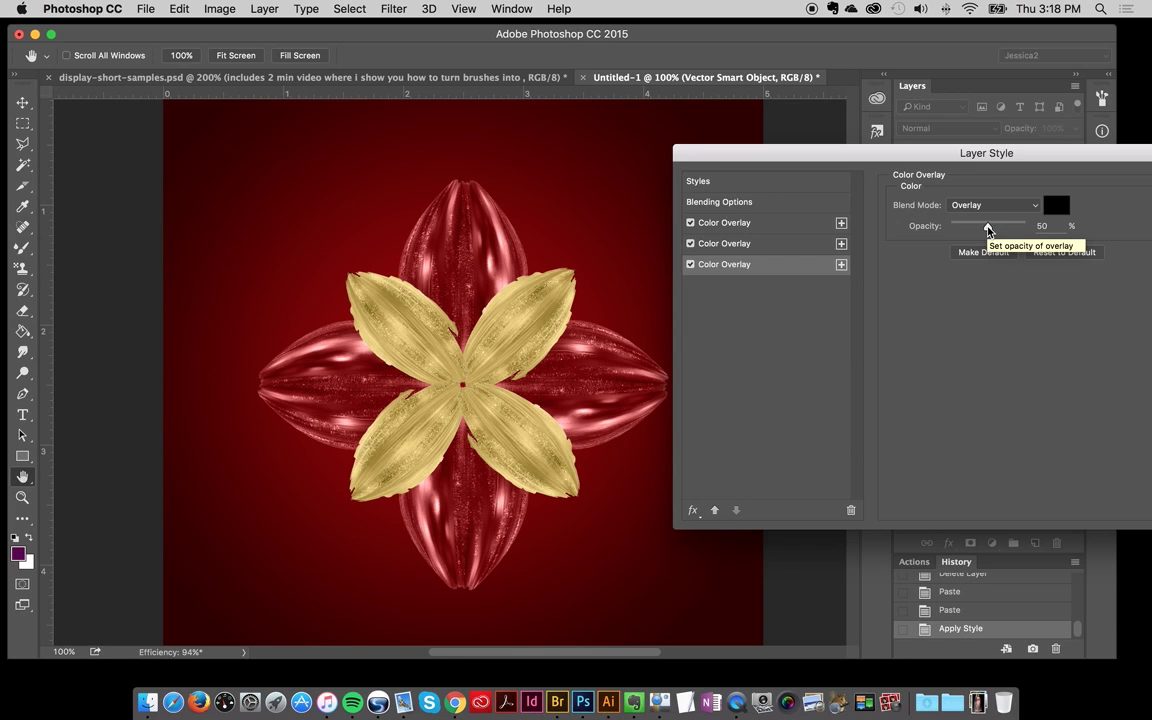
{"action": "mouse_move", "coordinate": [988, 229]}
{"action": "left_mouse_down"}
{"action": "mouse_move", "coordinate": [1041, 231]}
{"action": "mouse_move", "coordinate": [973, 229]}
{"action": "mouse_move", "coordinate": [987, 231]}
{"action": "left_mouse_up"}
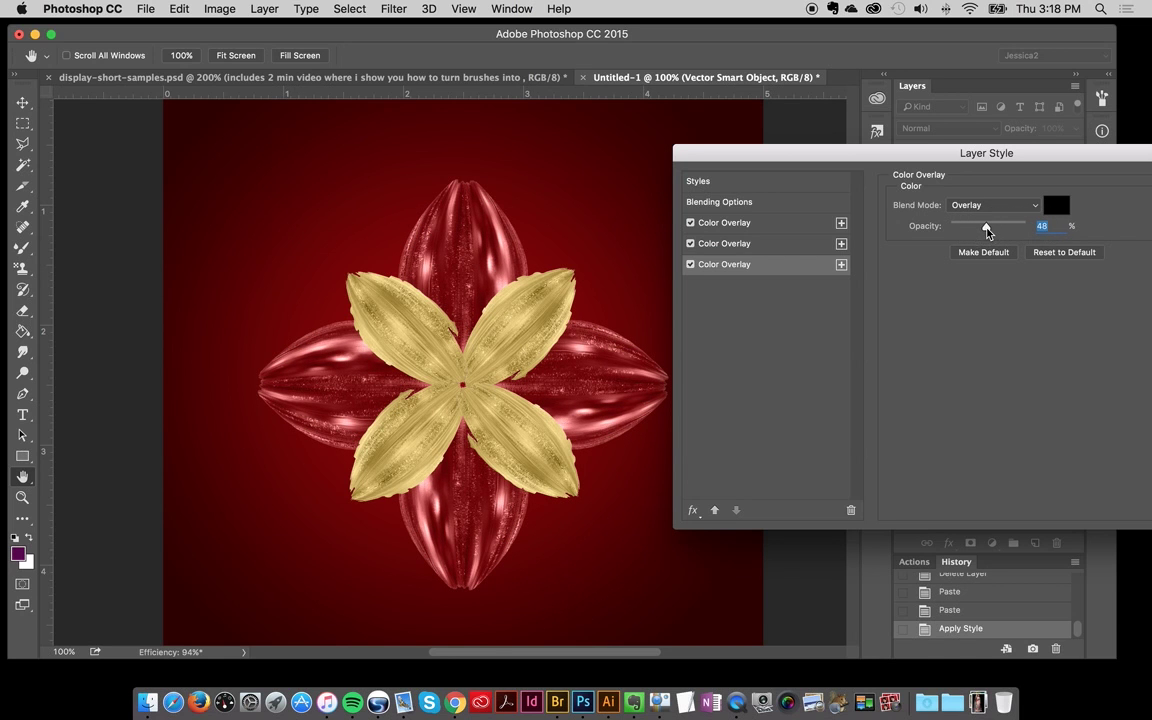
{"action": "type", "text": "50"}
{"action": "left_click", "coordinate": [793, 248]}
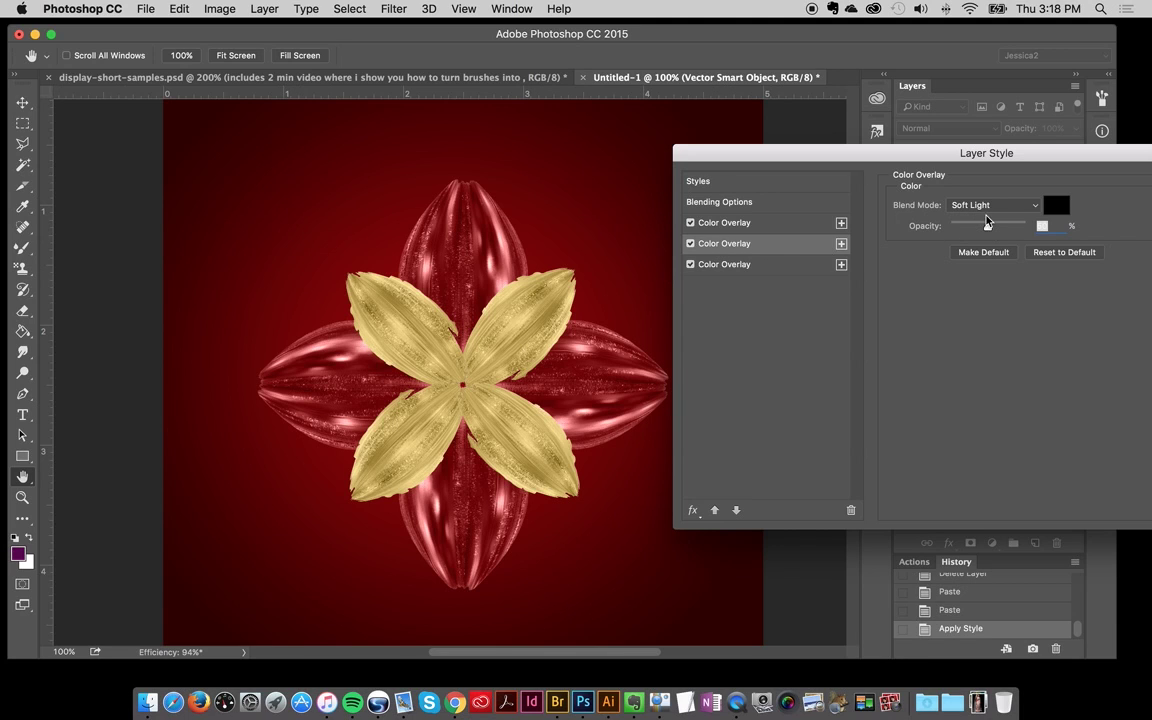
{"action": "mouse_move", "coordinate": [986, 222]}
{"action": "left_mouse_down"}
{"action": "mouse_move", "coordinate": [1011, 228]}
{"action": "mouse_move", "coordinate": [1002, 232]}
{"action": "left_mouse_up"}
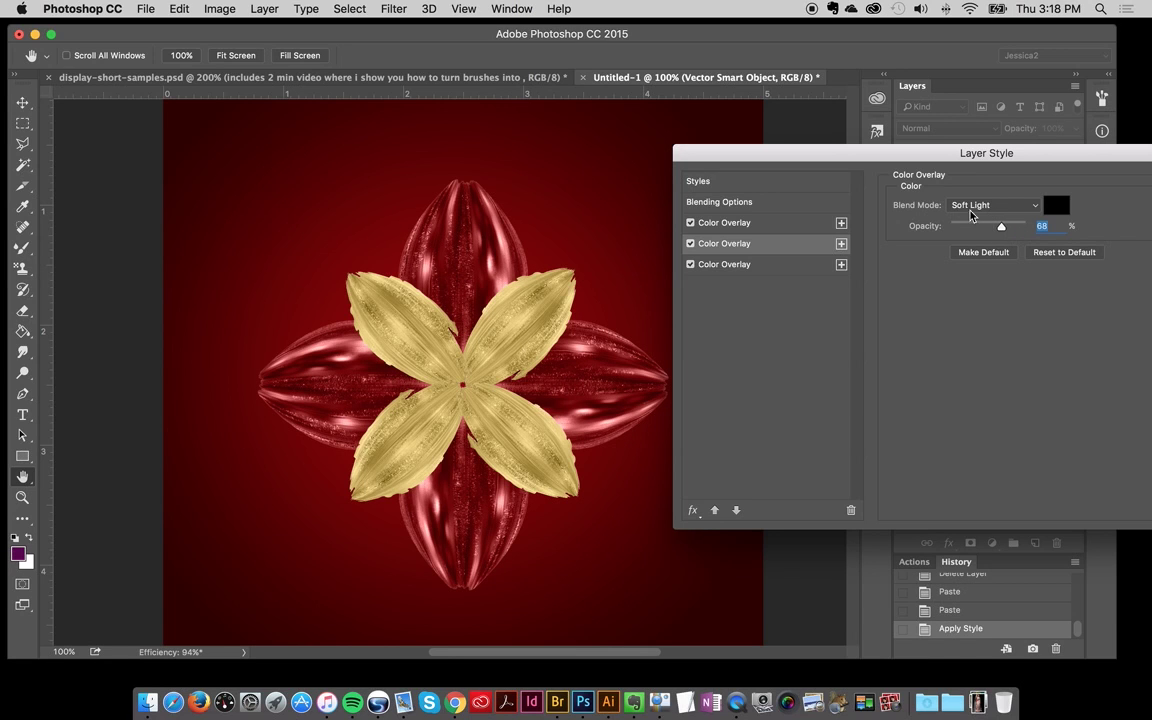
{"action": "left_click_drag", "start_coordinate": [950, 157], "coordinate": [786, 159]}
{"action": "left_click", "coordinate": [1075, 187]}
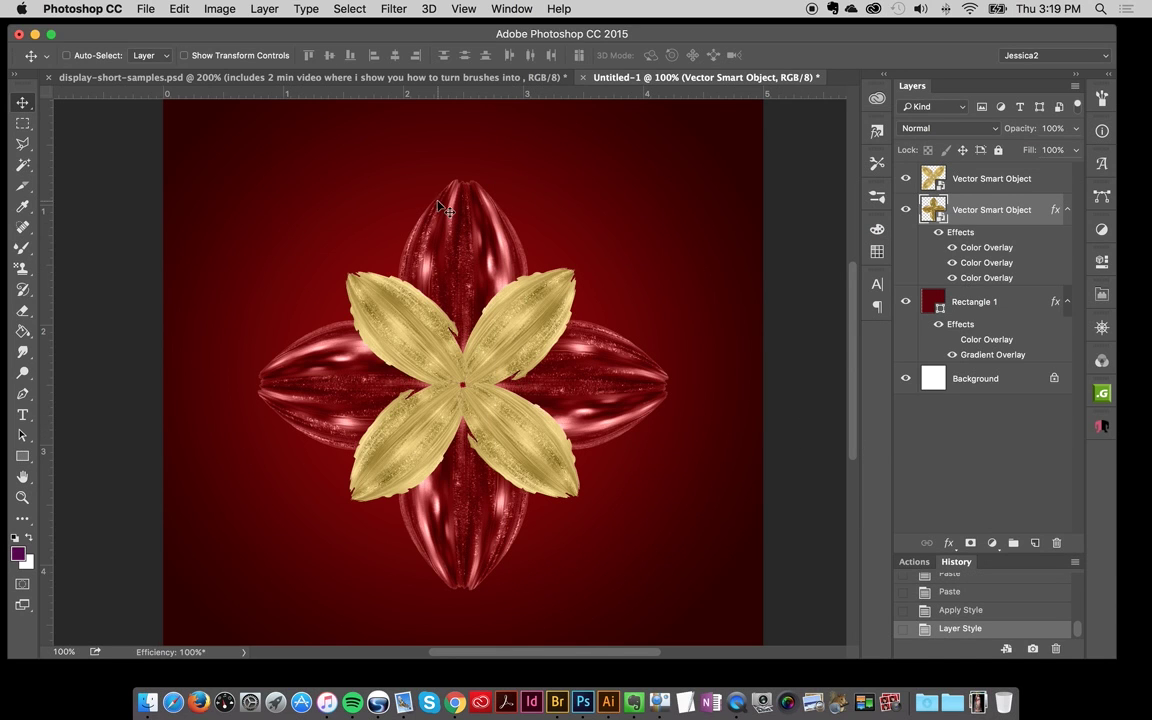
Select the top front-petals Vector Smart Object layer and open the saved Styles list.
{"action": "left_click", "coordinate": [909, 310]}
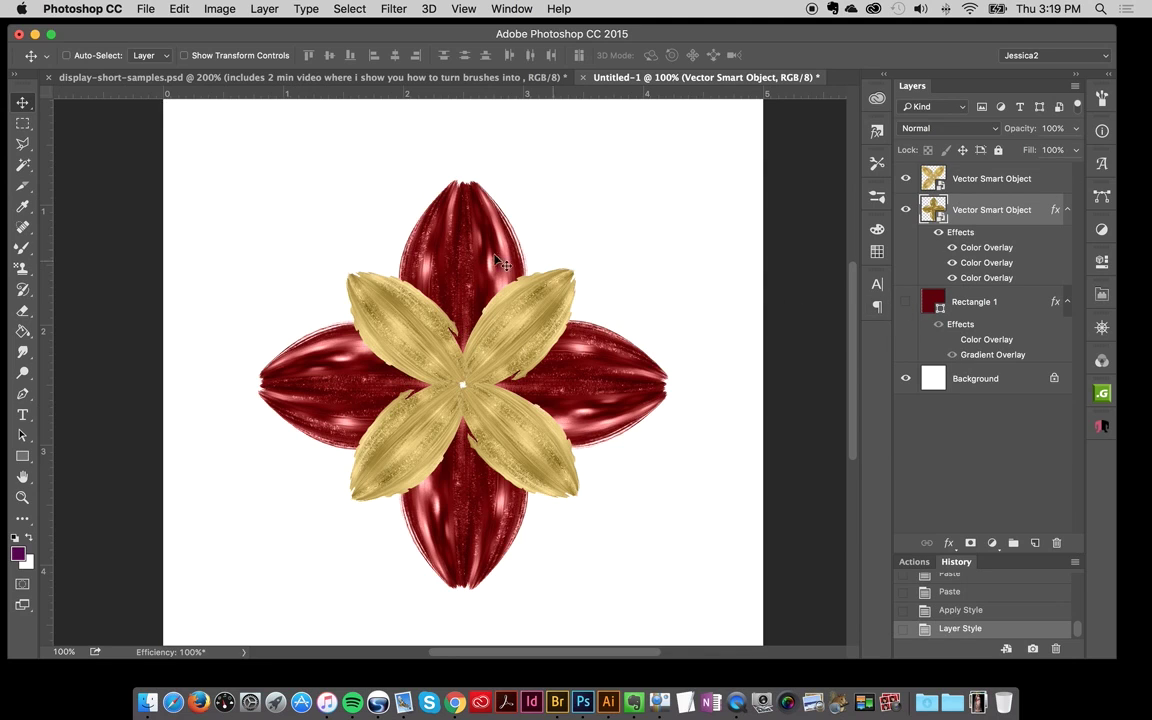
{"action": "left_click", "coordinate": [907, 303]}
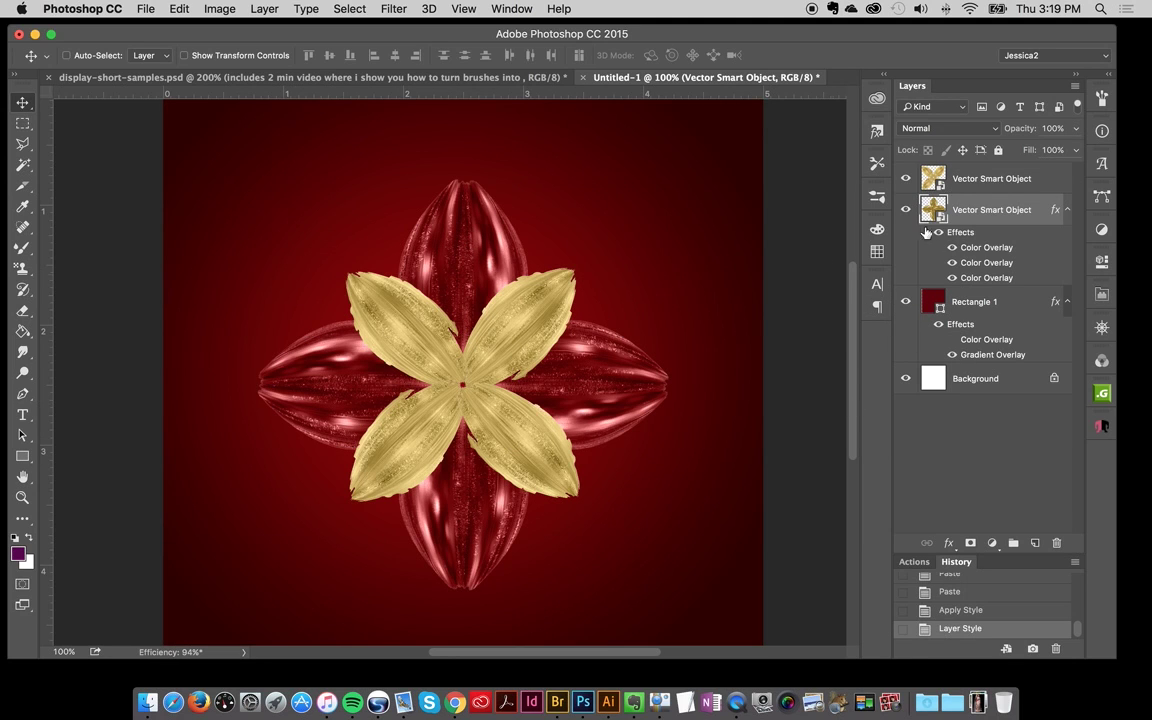
{"action": "left_click", "coordinate": [989, 182]}
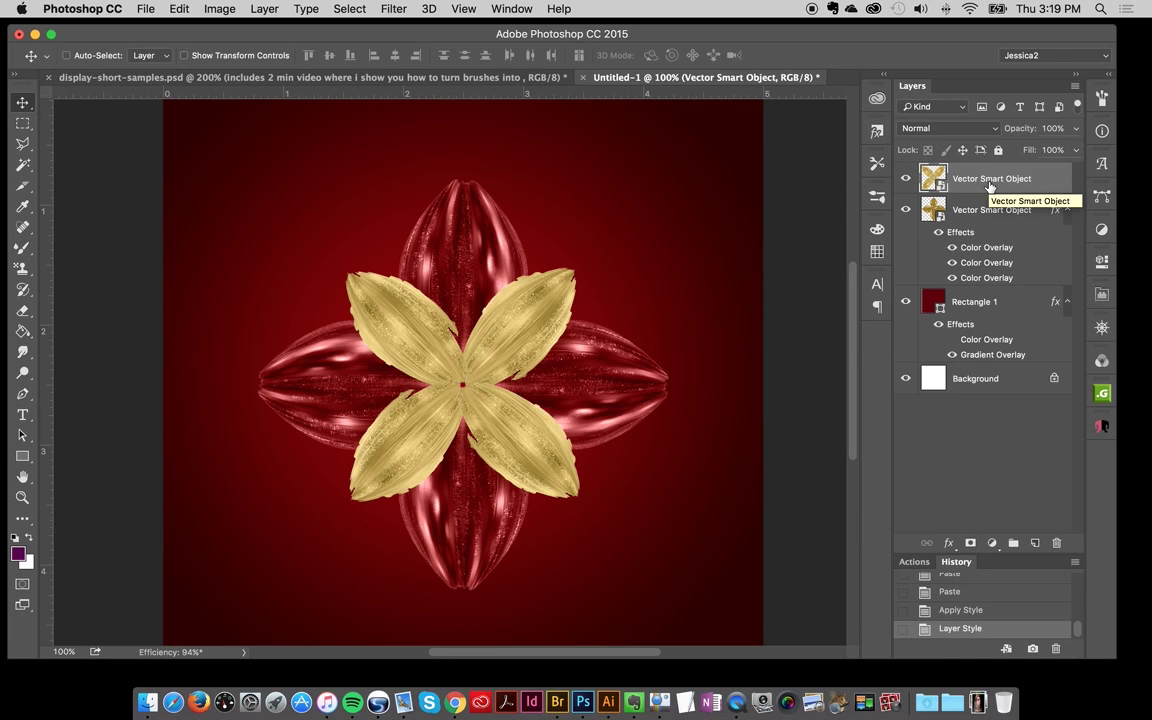
{"action": "left_click", "coordinate": [22, 497]}
{"action": "left_click", "coordinate": [441, 421], "text": "alt"}
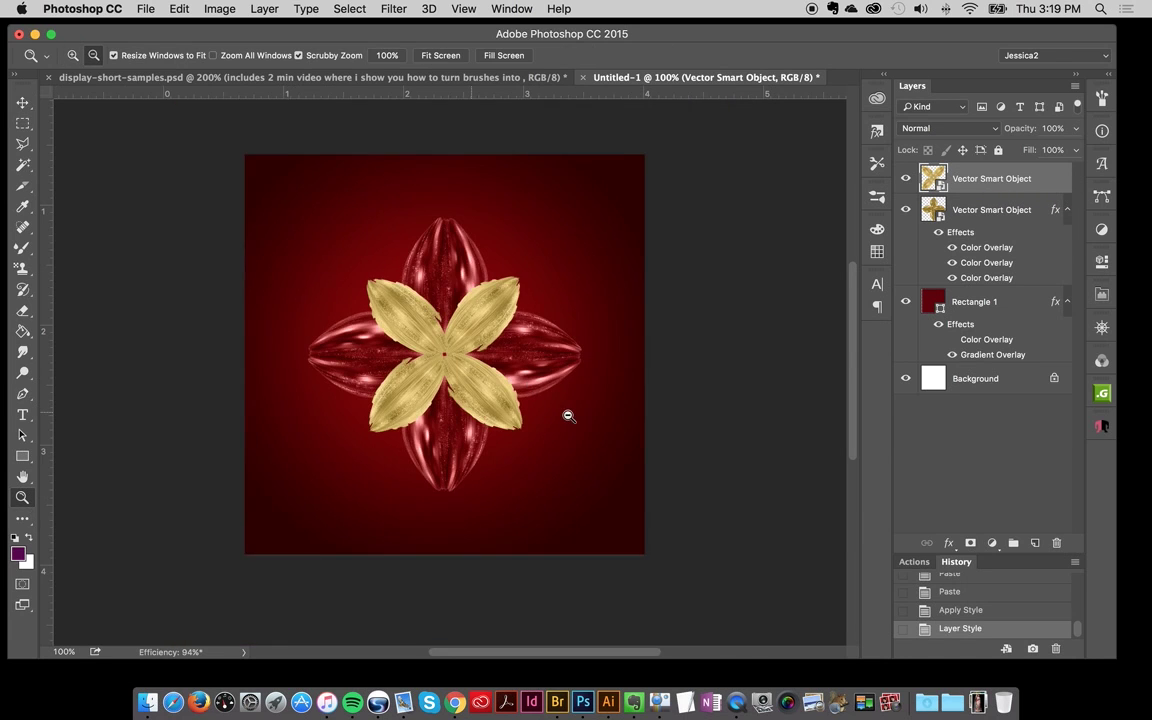
{"action": "left_click", "coordinate": [478, 360]}
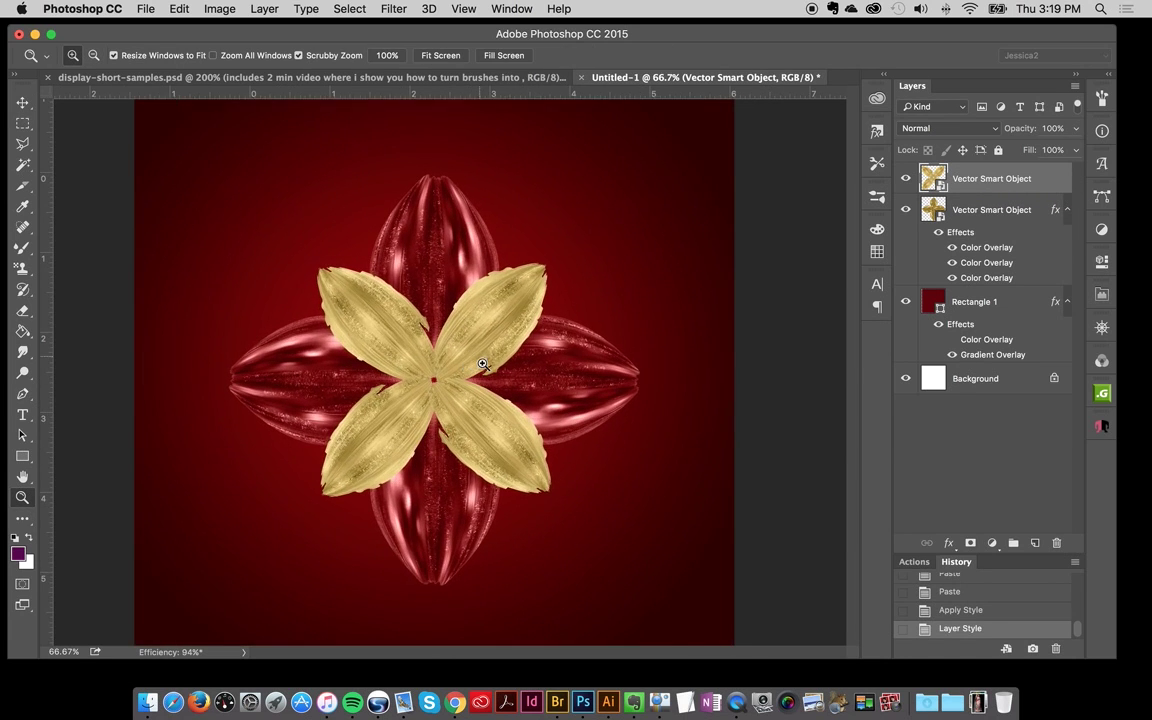
{"action": "left_click", "coordinate": [877, 131]}
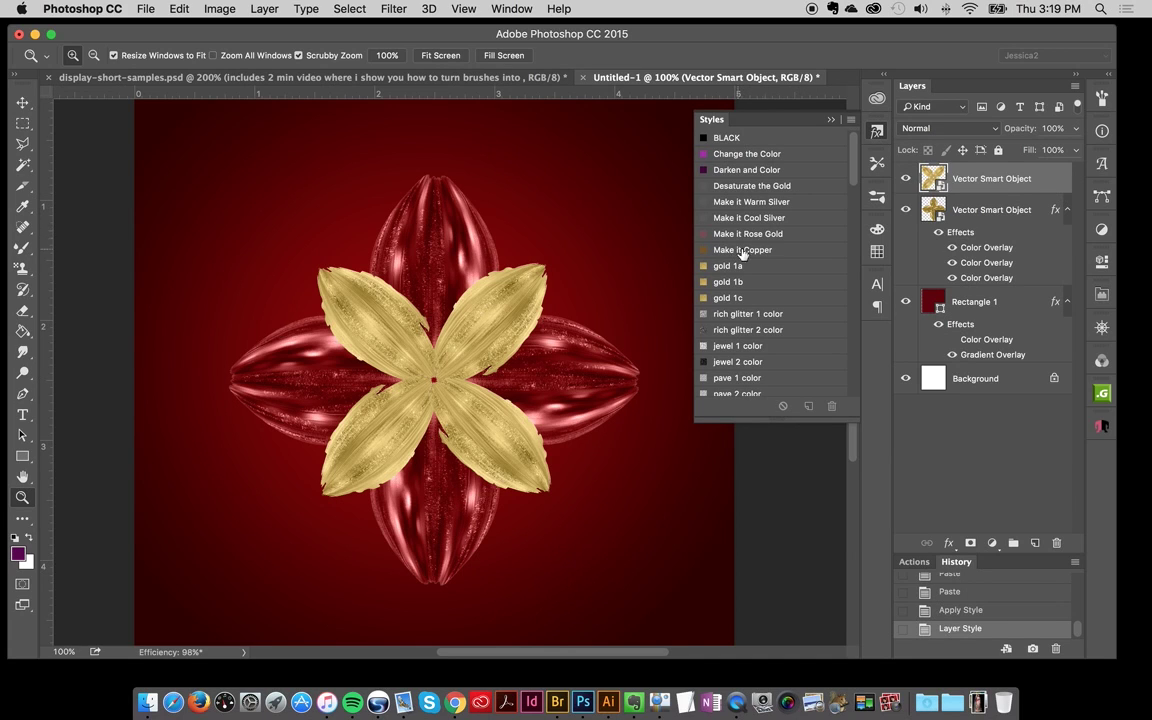
Preview Desaturate the Gold, Warm Silver and Rose Gold styles, then clear the front petals' layer style.
{"action": "left_click", "coordinate": [762, 188]}
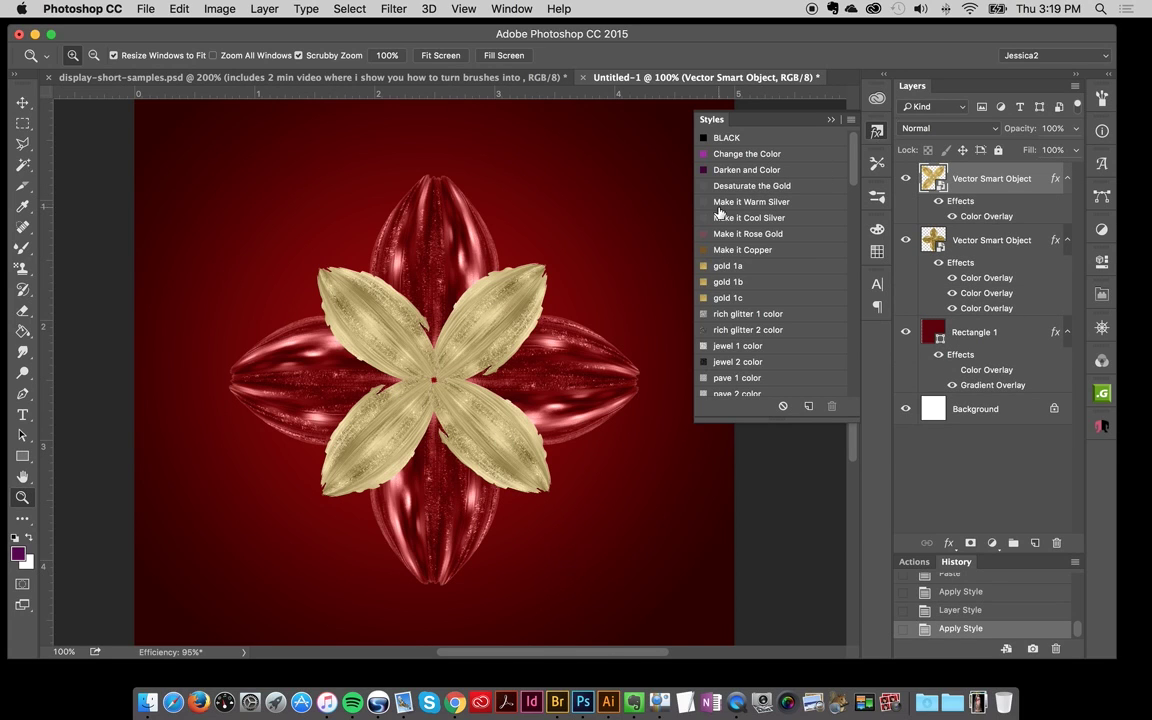
{"action": "left_click", "coordinate": [755, 203]}
{"action": "left_click", "coordinate": [764, 236]}
{"action": "left_click", "coordinate": [745, 189]}
{"action": "left_click", "coordinate": [878, 134]}
{"action": "right_click", "coordinate": [975, 184]}
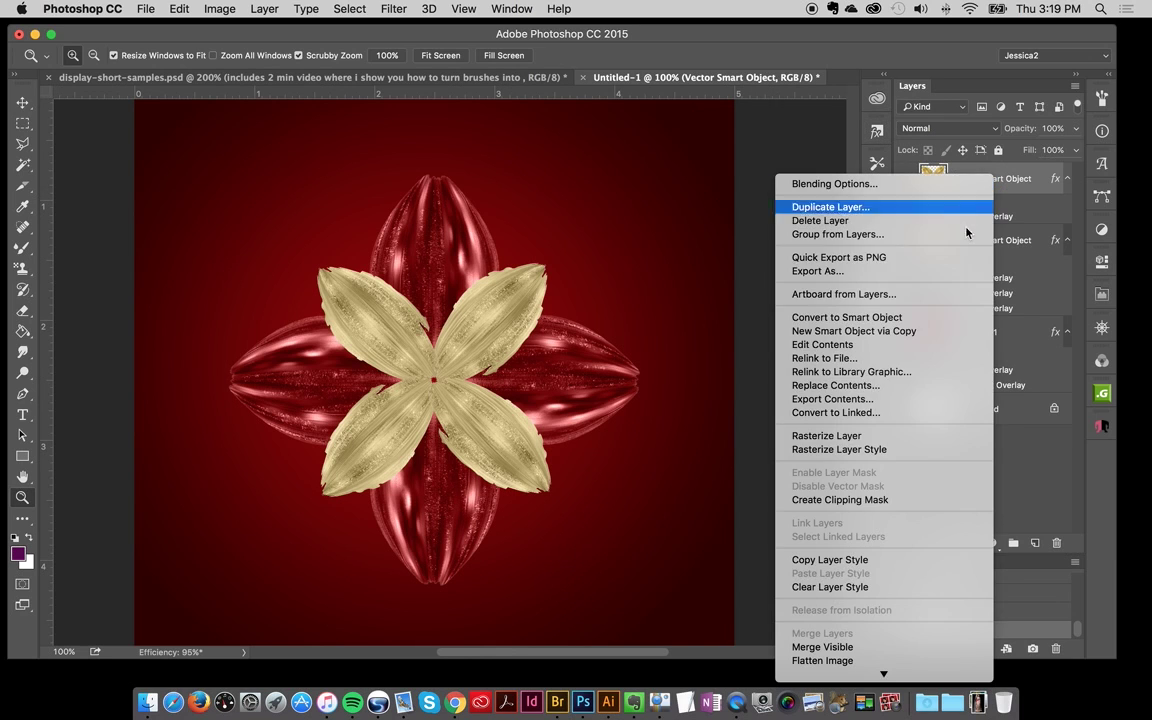
{"action": "left_click", "coordinate": [862, 587]}
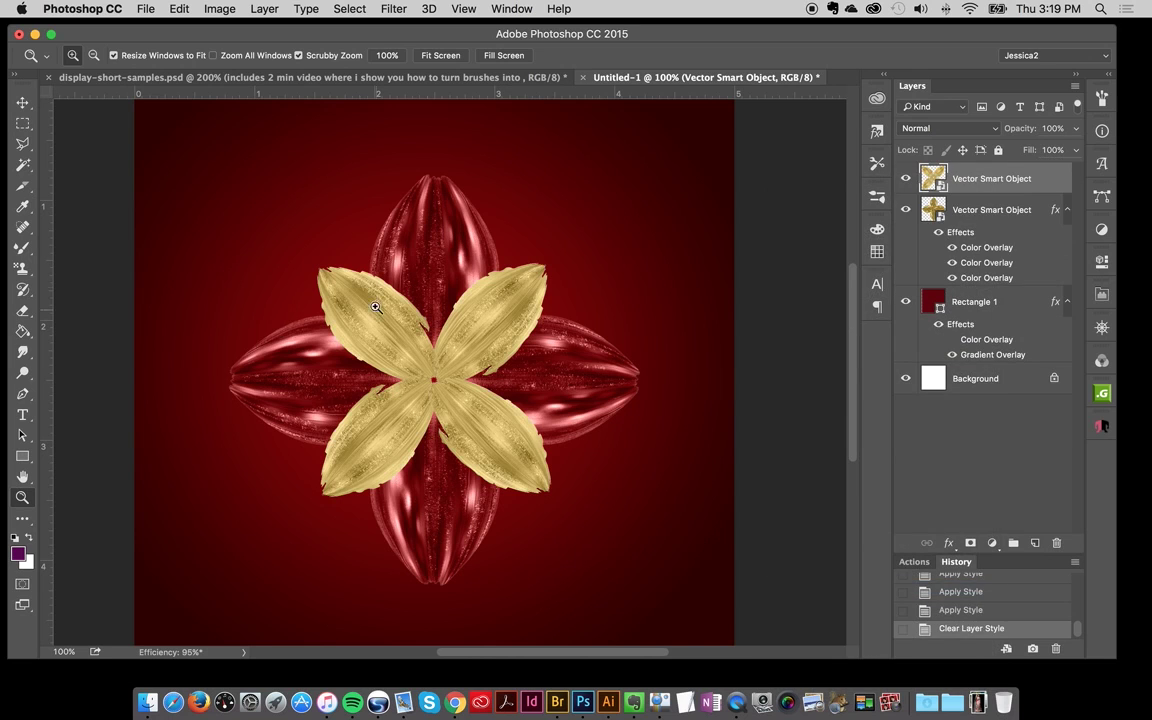
Add a Multiply drop shadow to the front petals with 121° angle, 3 px distance and 32 px size.
{"action": "left_click", "coordinate": [949, 542]}
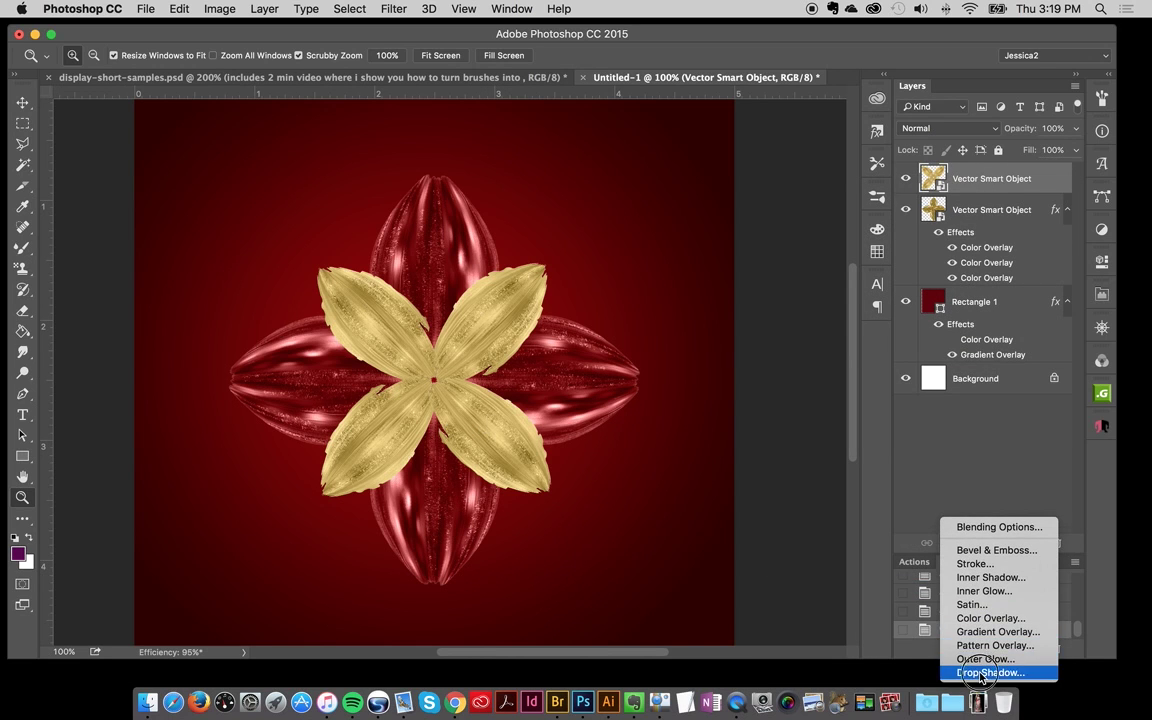
{"action": "left_click", "coordinate": [985, 673]}
{"action": "left_click_drag", "start_coordinate": [660, 160], "coordinate": [781, 160]}
{"action": "left_click_drag", "start_coordinate": [938, 233], "coordinate": [965, 238]}
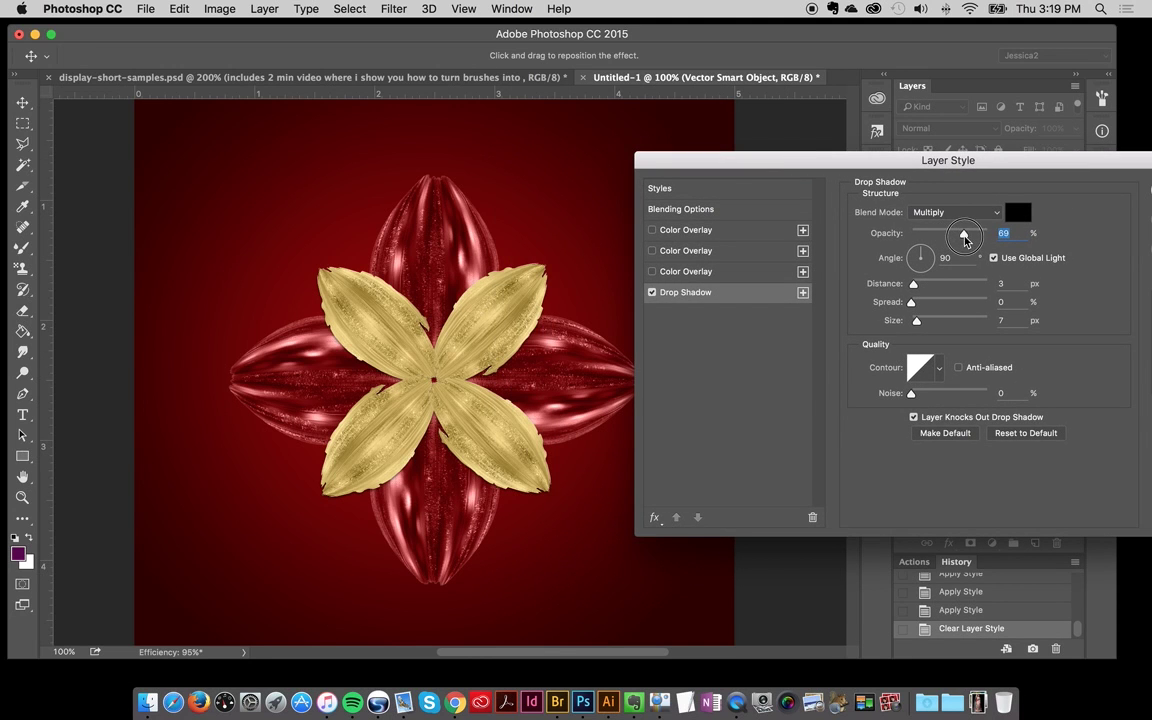
{"action": "left_click_drag", "start_coordinate": [916, 320], "coordinate": [926, 320]}
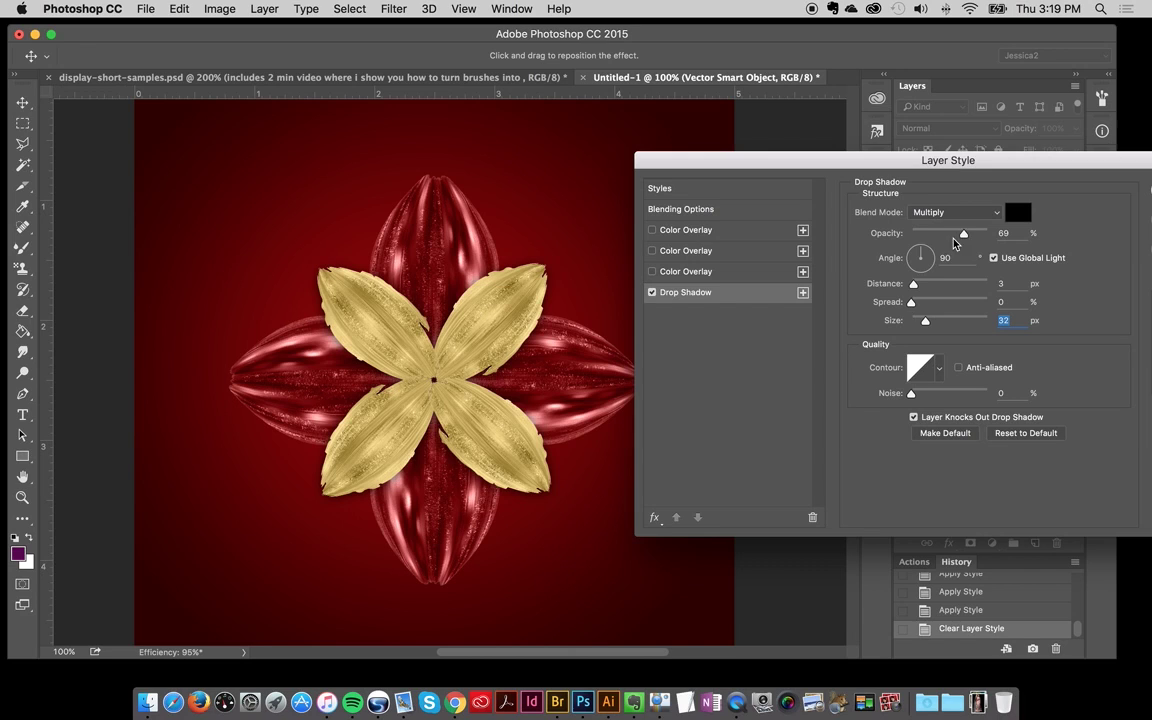
{"action": "left_click_drag", "start_coordinate": [920, 250], "coordinate": [933, 236]}
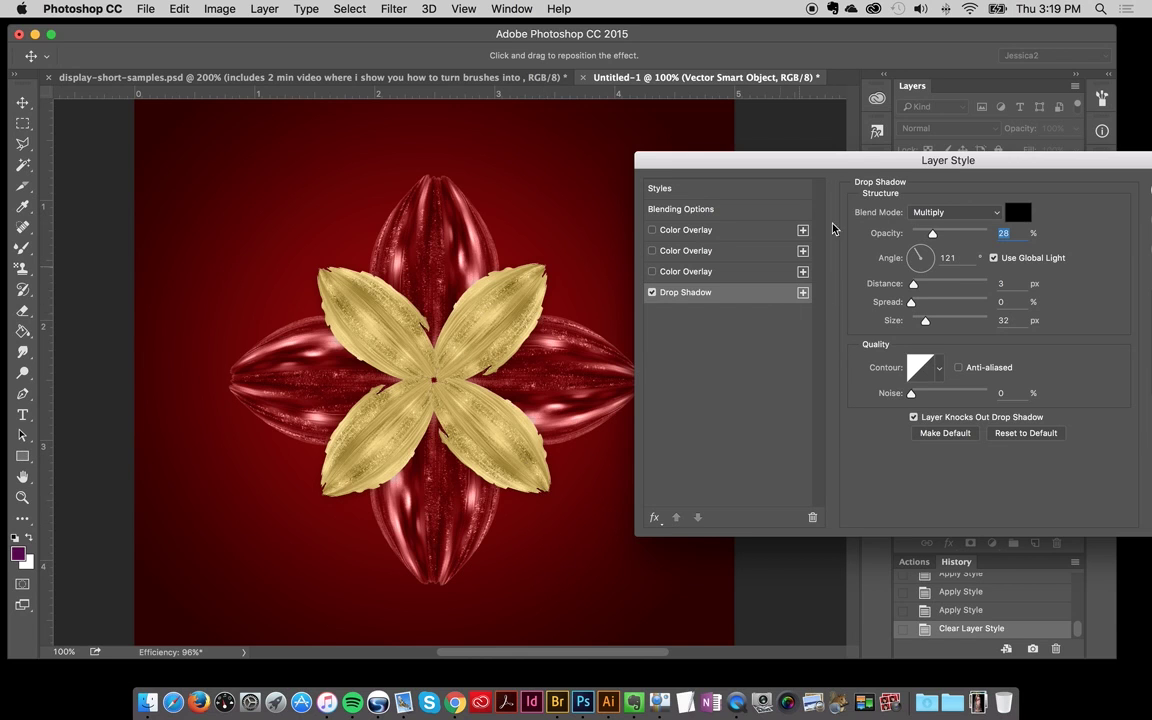
{"action": "left_click_drag", "start_coordinate": [936, 167], "coordinate": [702, 176]}
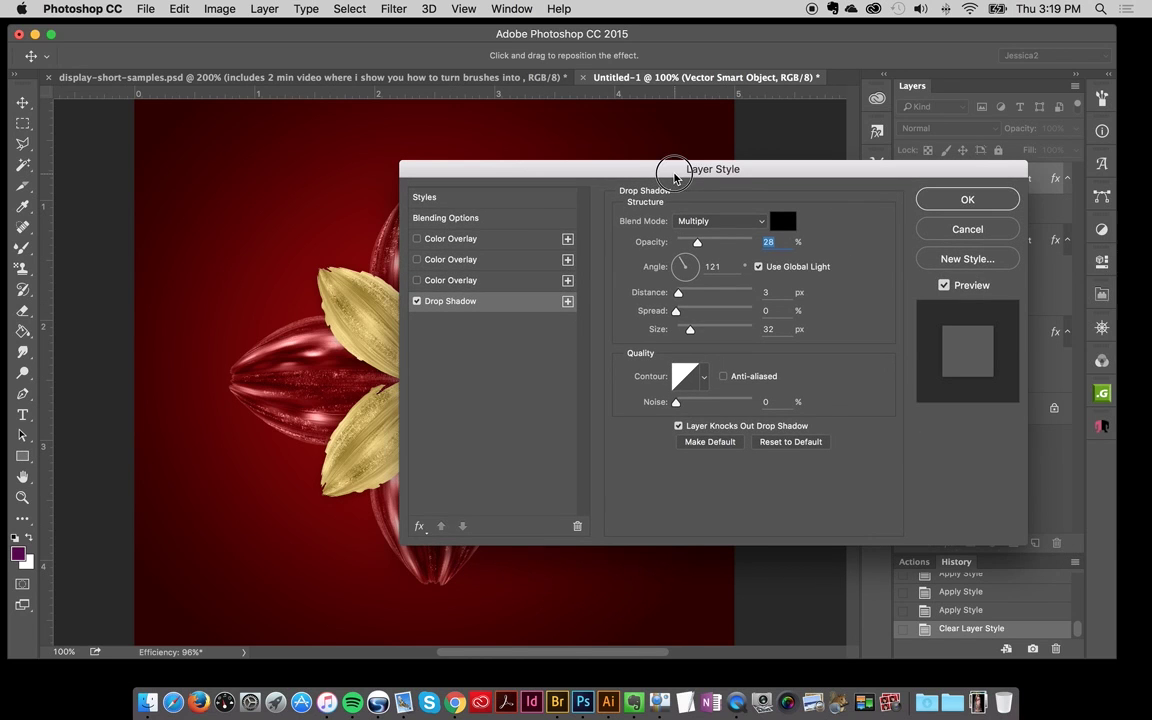
{"action": "left_click", "coordinate": [967, 200]}
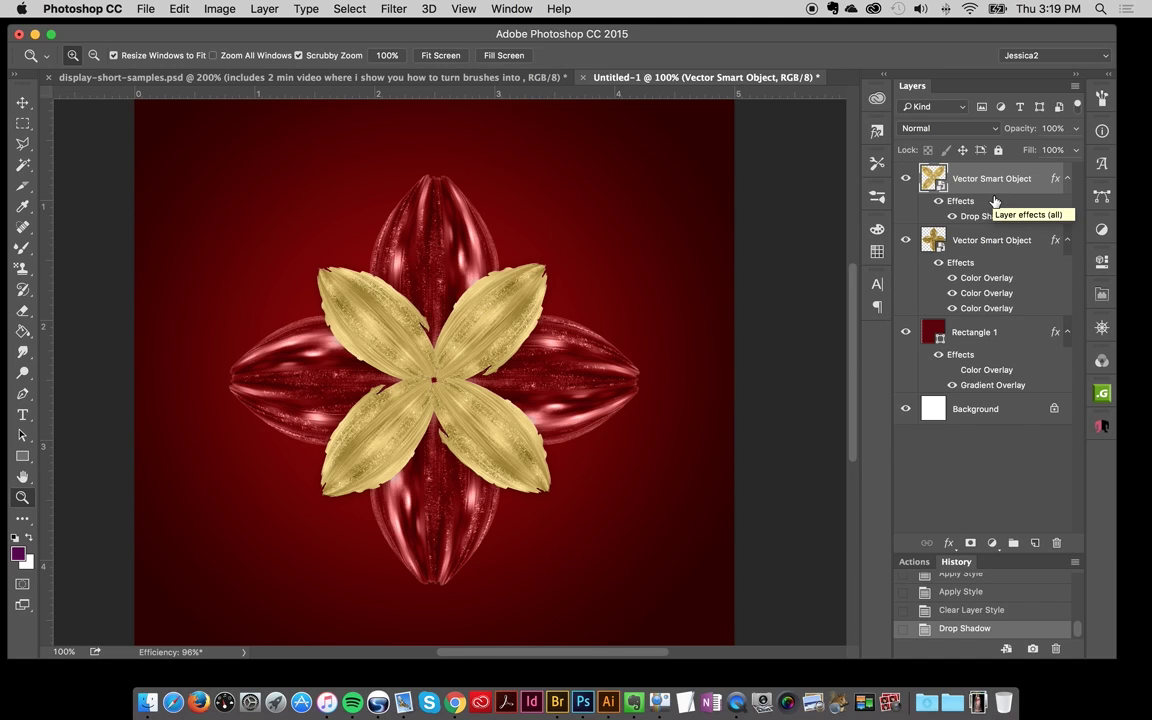
Create a new top layer, Layer 1, and pick the Brush tool with the 15 px round preset.
{"action": "key", "text": "super+shift+n"}
{"action": "key", "text": "Return"}
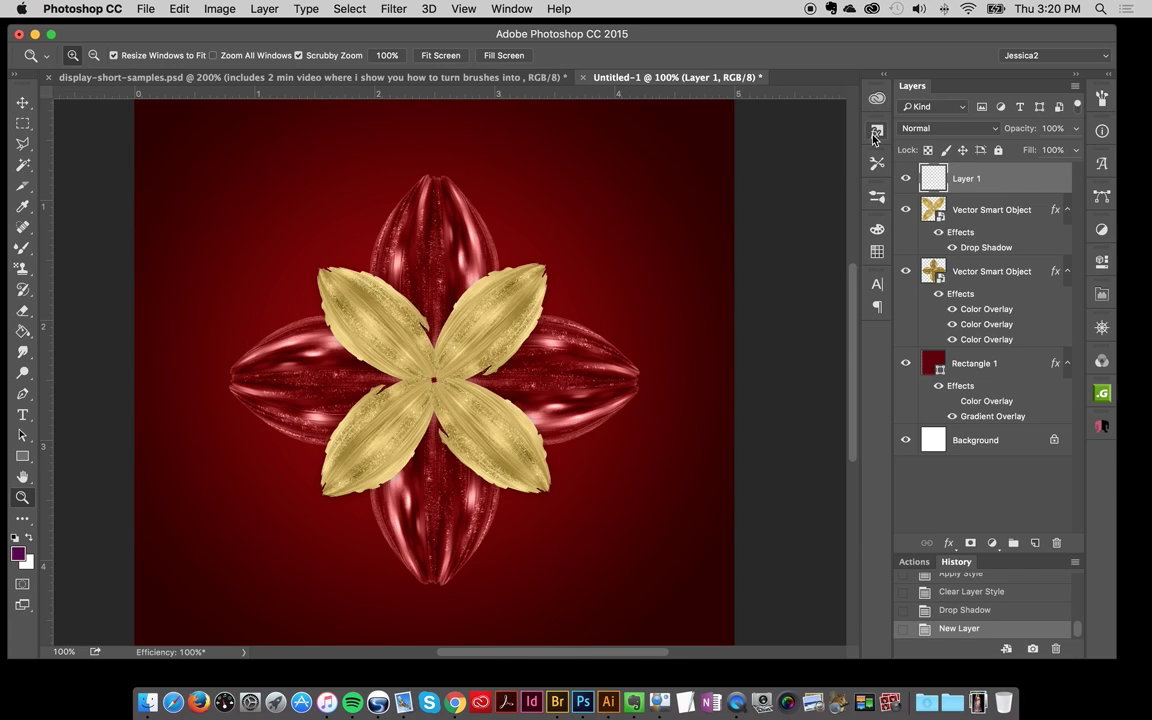
{"action": "left_click", "coordinate": [877, 197]}
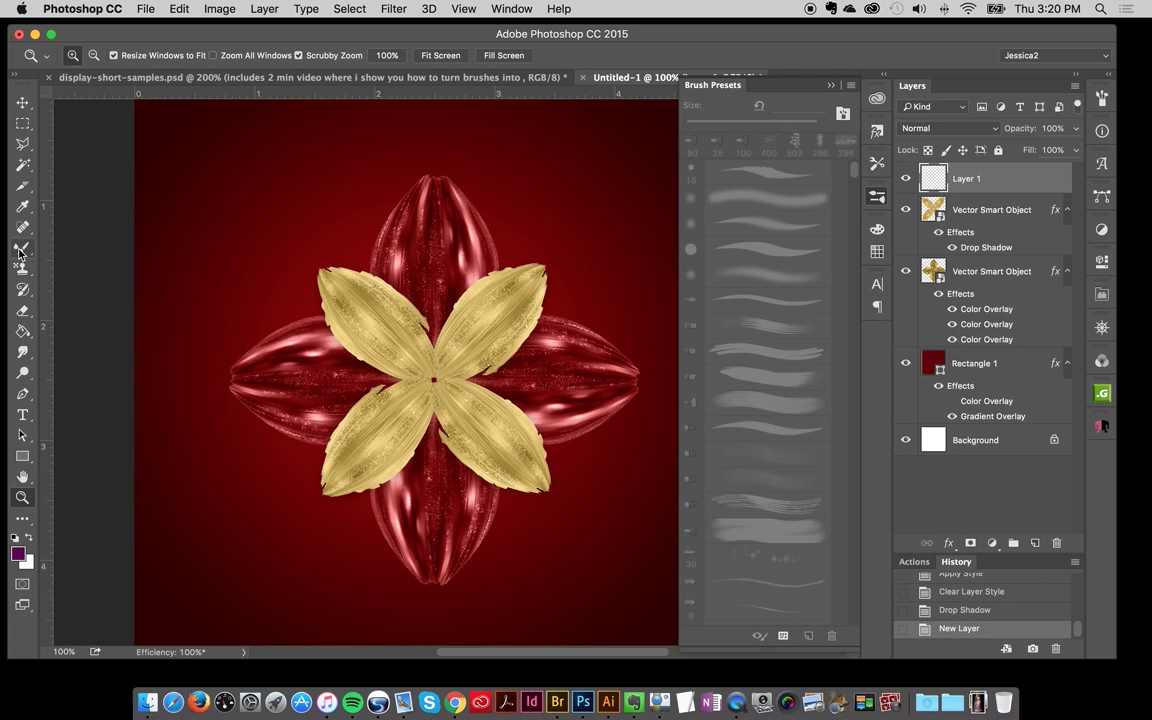
{"action": "left_click_drag", "start_coordinate": [22, 247], "coordinate": [70, 252]}
{"action": "left_click", "coordinate": [70, 250]}
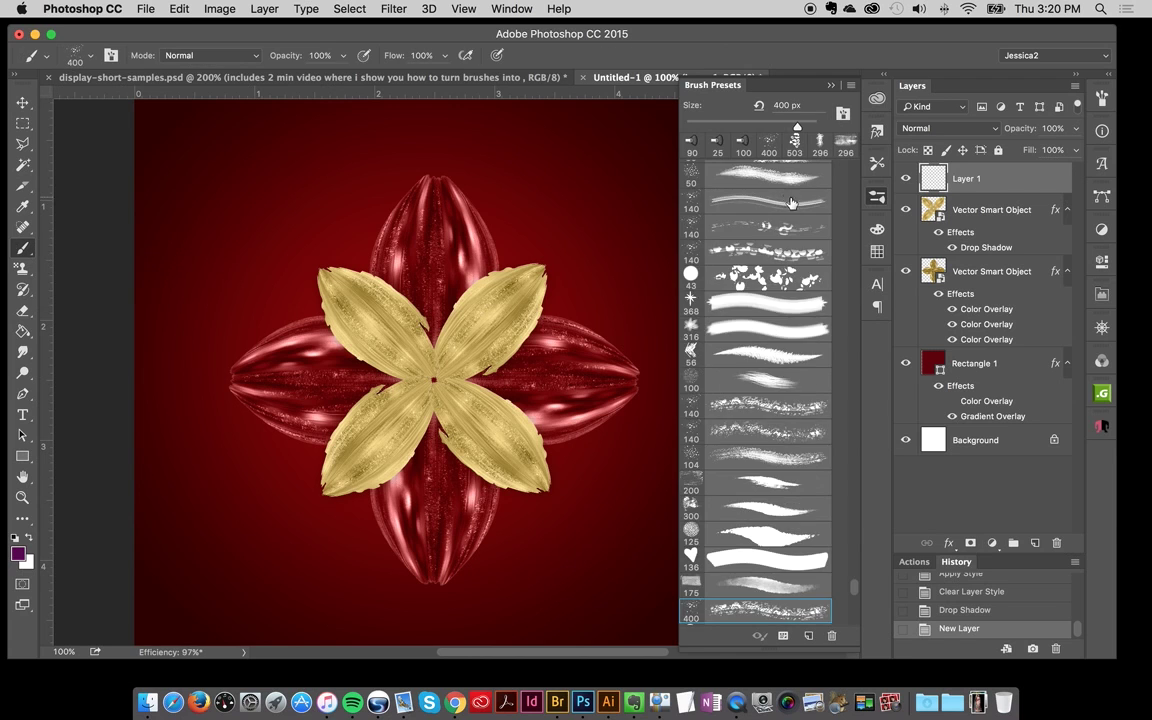
{"action": "scroll", "coordinate": [800, 400], "scroll_direction": "down", "scroll_amount": 10}
{"action": "scroll", "coordinate": [478, 460], "scroll_direction": "down", "scroll_amount": 5}
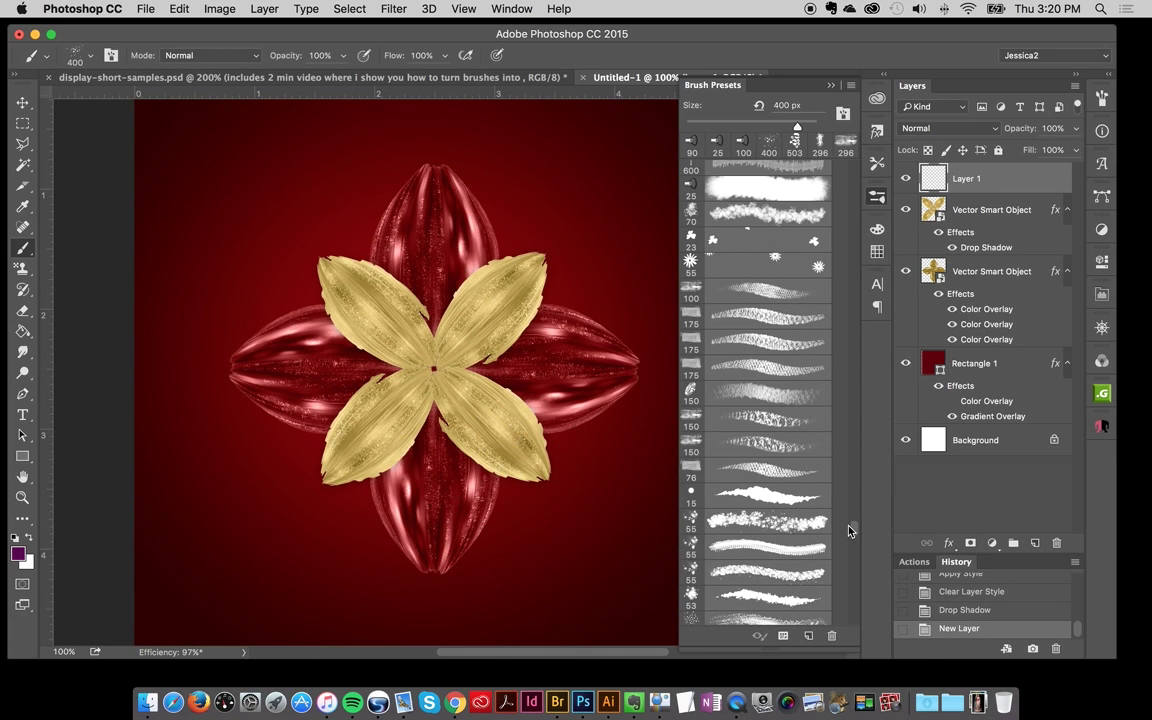
{"action": "scroll", "coordinate": [770, 474], "scroll_direction": "up", "scroll_amount": 10}
{"action": "left_click", "coordinate": [698, 168]}
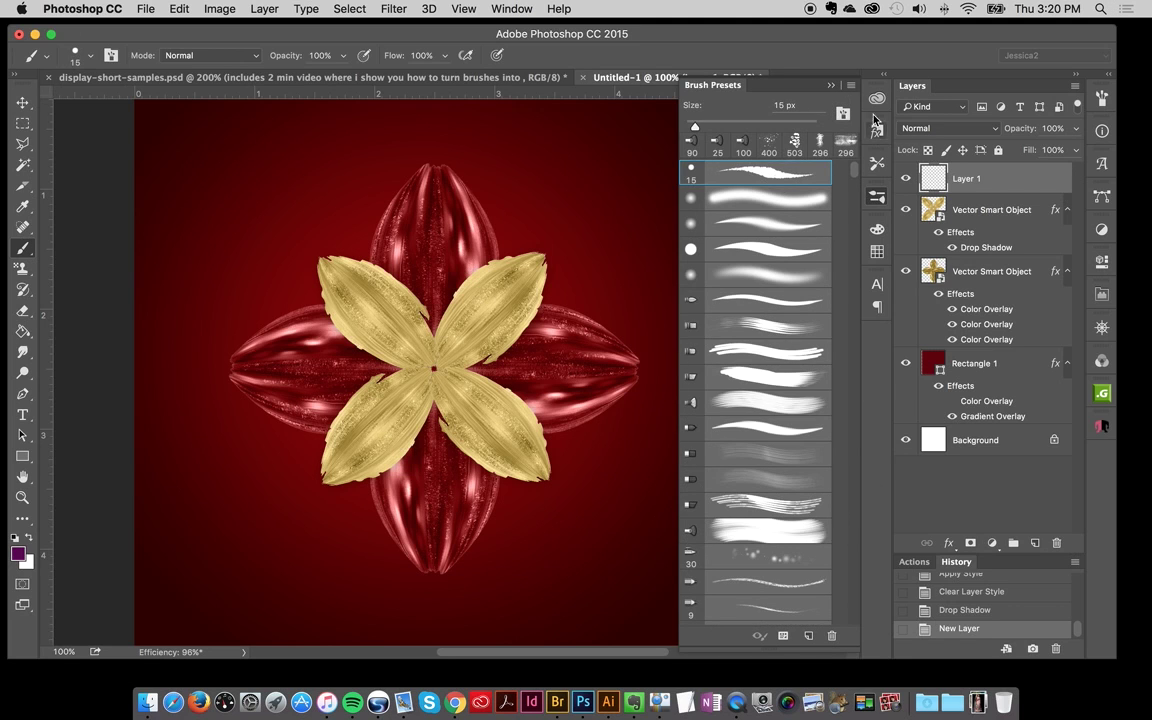
Set the foreground colour to the dark red sampled from the background.
{"action": "left_click", "coordinate": [17, 553]}
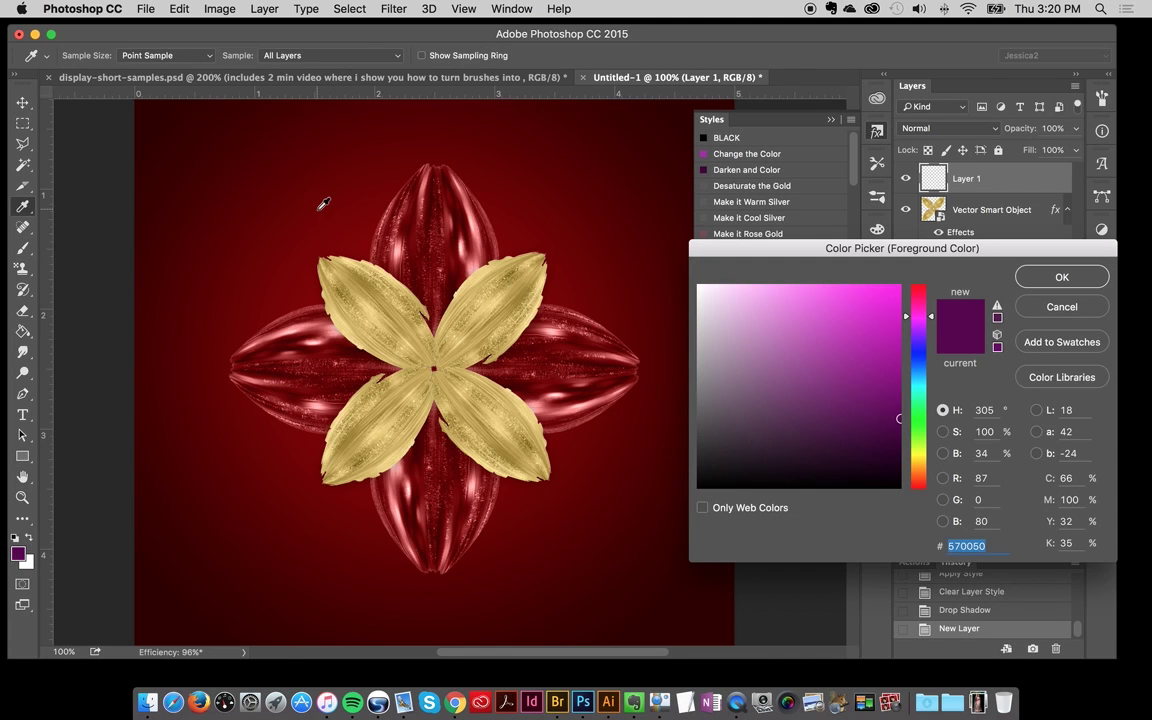
{"action": "left_click", "coordinate": [300, 188]}
{"action": "left_click", "coordinate": [1050, 280]}
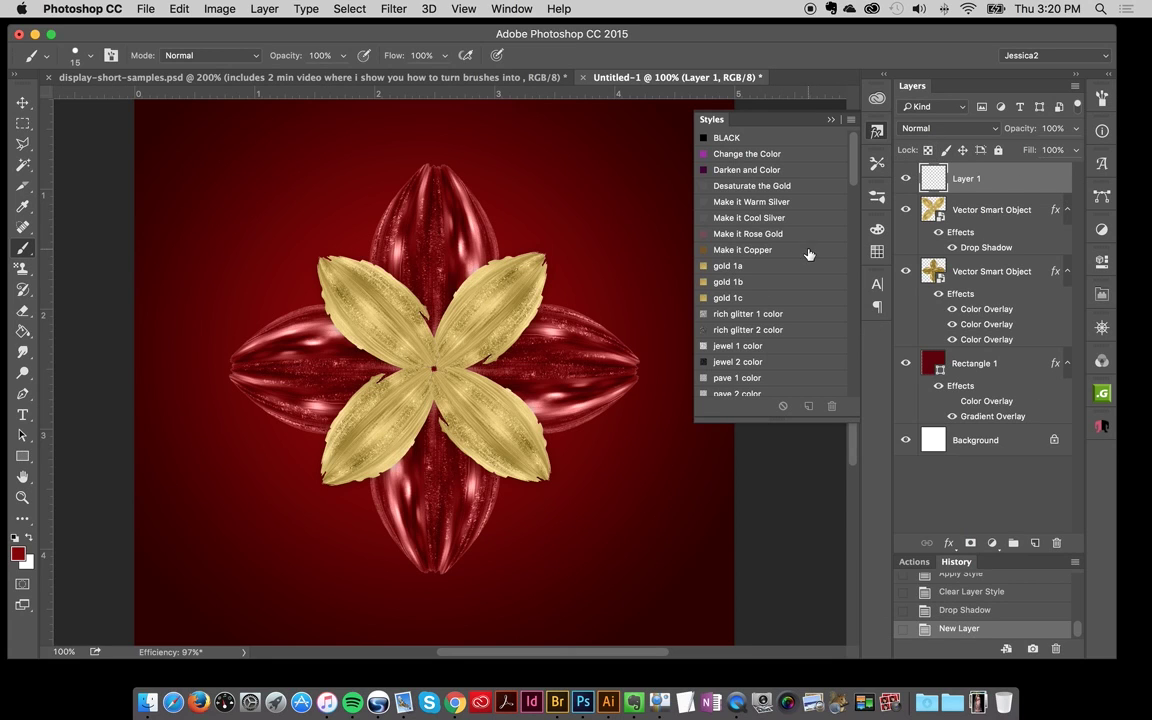
{"action": "scroll", "coordinate": [760, 300], "scroll_direction": "down", "scroll_amount": 3}
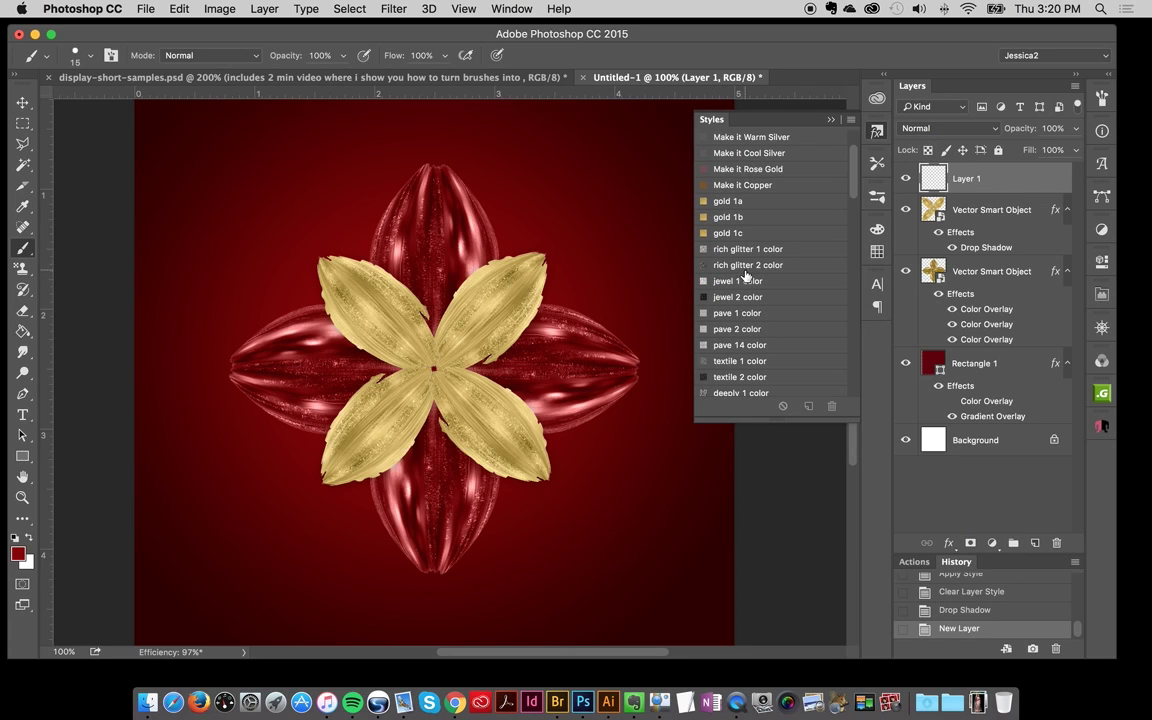
{"action": "scroll", "coordinate": [745, 275], "scroll_direction": "down", "scroll_amount": 1}
Apply the 'textile 2 color' style to Layer 1 and paint a dark red glitter stroke at the flower centre.
{"action": "left_click", "coordinate": [741, 352]}
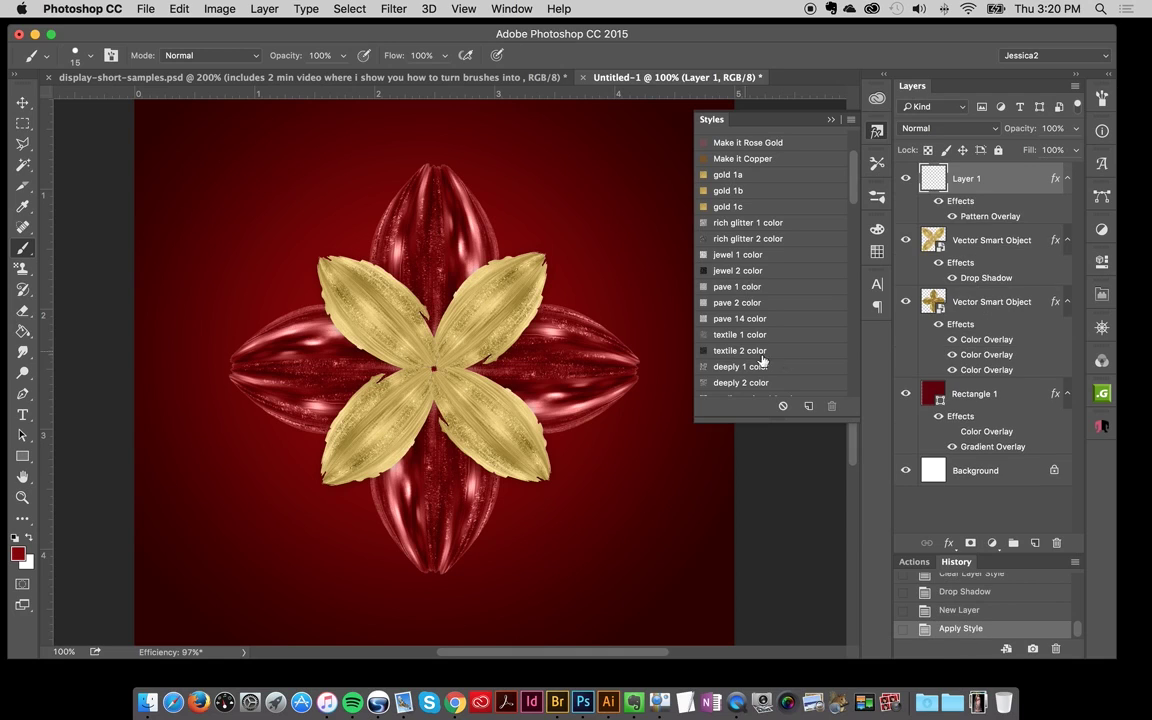
{"action": "left_click", "coordinate": [790, 125]}
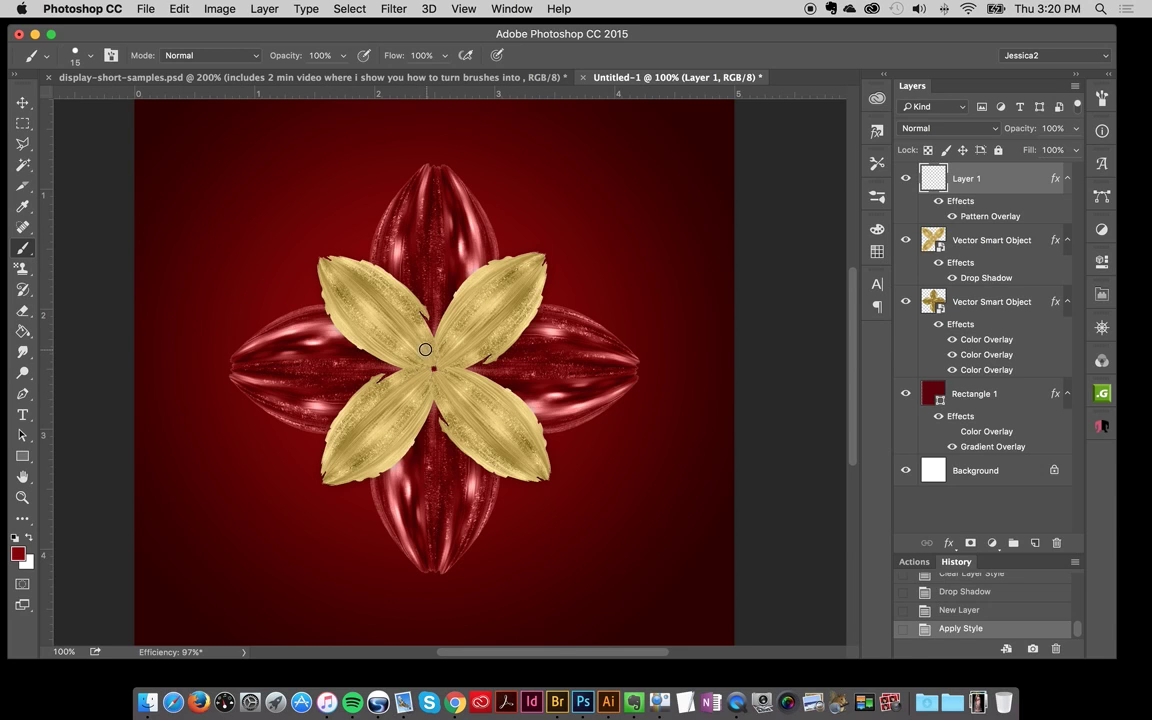
{"action": "mouse_move", "coordinate": [423, 346]}
{"action": "left_mouse_down"}
{"action": "mouse_move", "coordinate": [418, 356]}
{"action": "mouse_move", "coordinate": [456, 368]}
{"action": "left_mouse_up"}
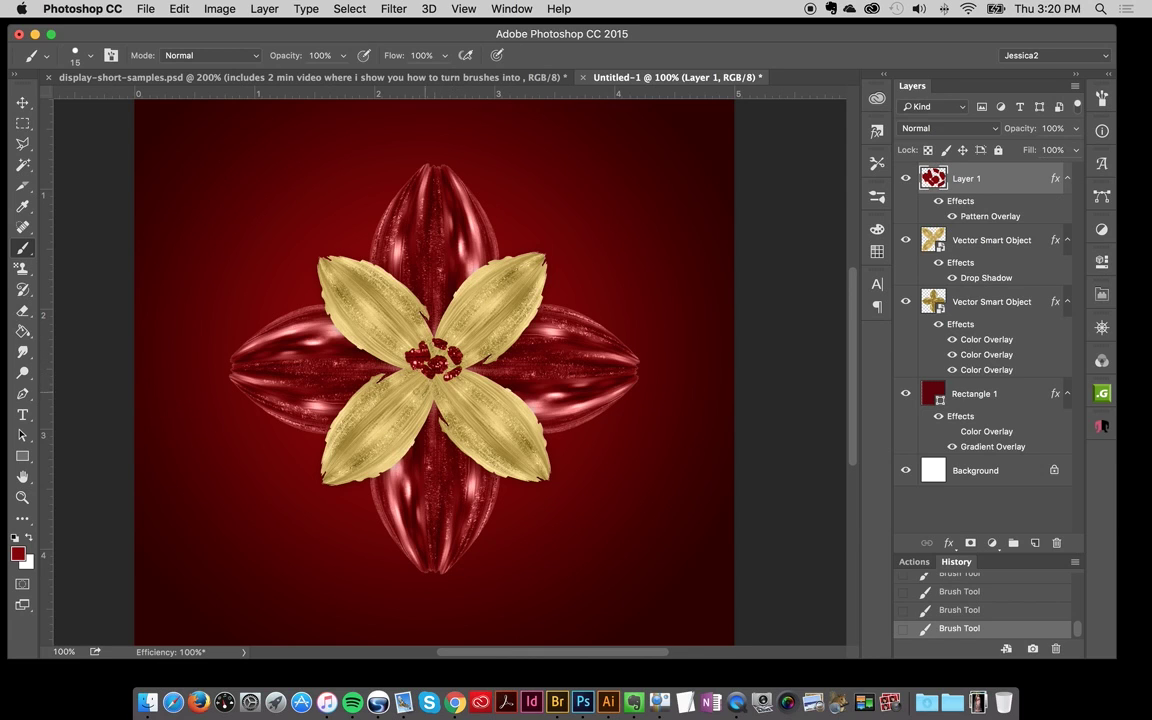
Add three more dark red glitter dabs around the centre to fill the seed heart.
{"action": "left_click", "coordinate": [408, 380]}
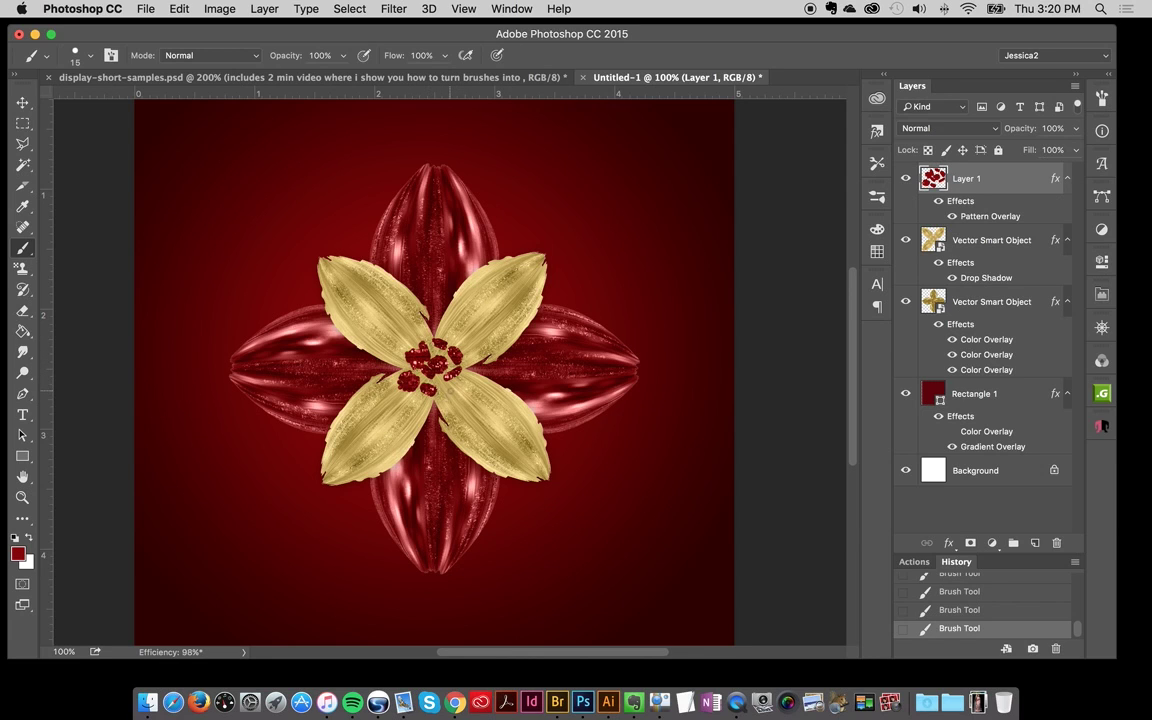
{"action": "left_click", "coordinate": [459, 389]}
{"action": "left_click", "coordinate": [443, 362]}
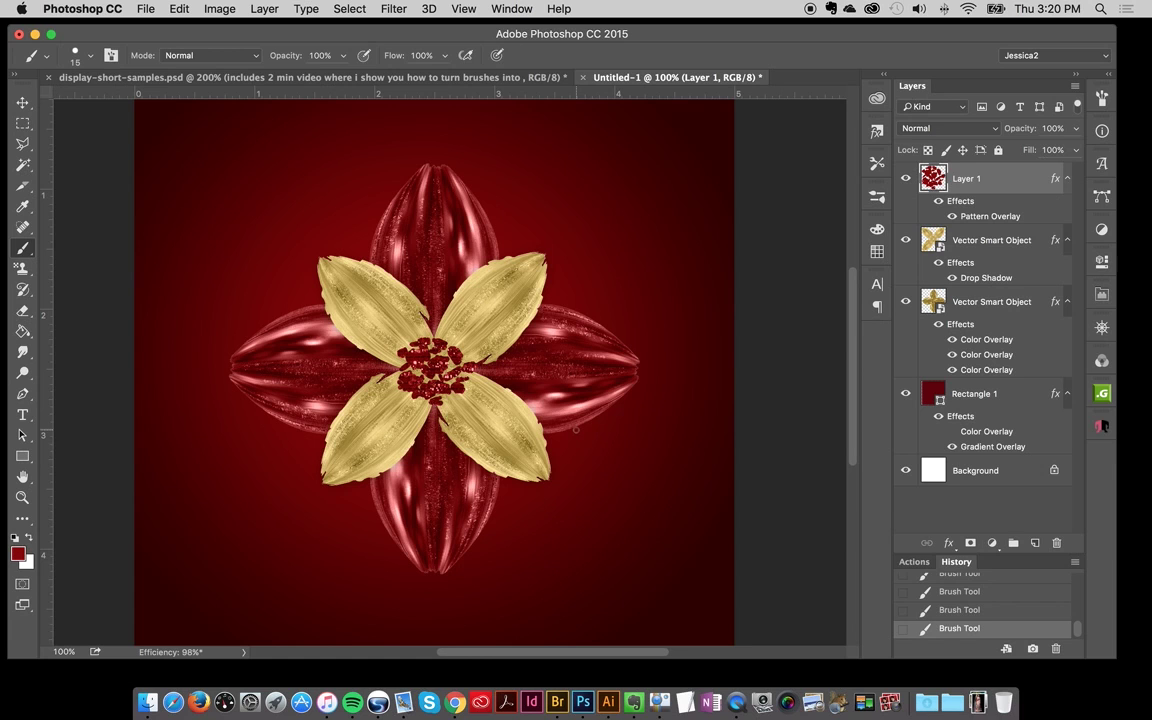
{"action": "left_click", "coordinate": [22, 497]}
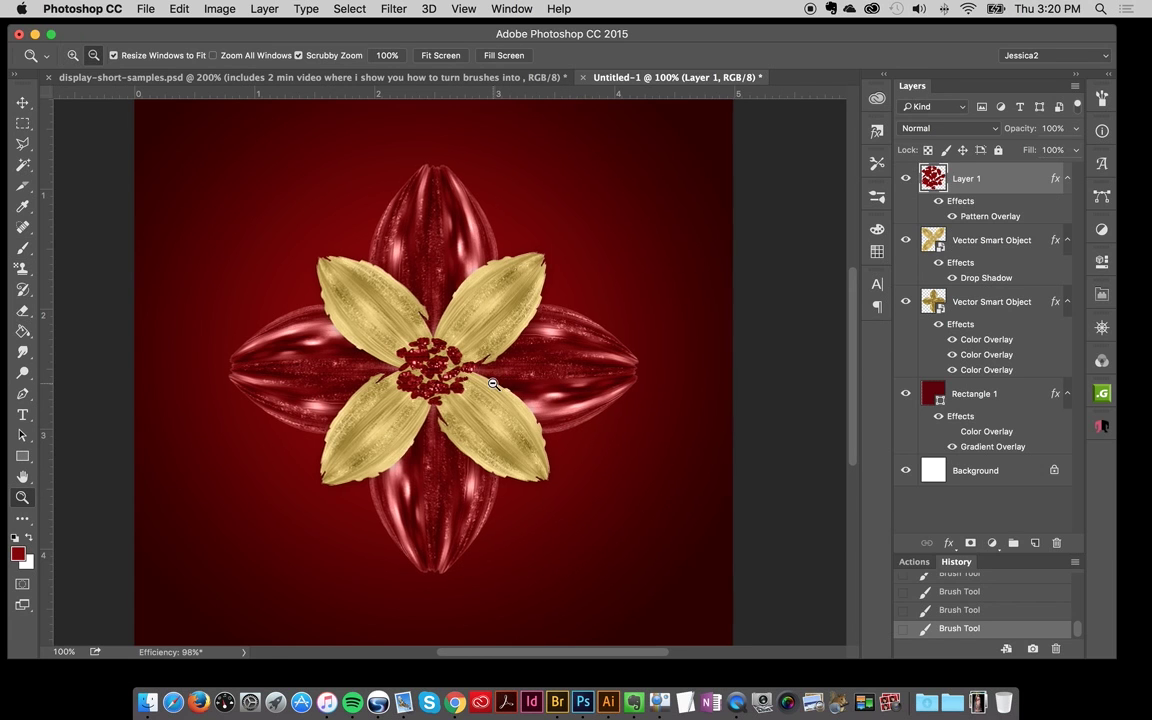
{"action": "left_click", "coordinate": [525, 391], "text": "alt"}
{"action": "left_click", "coordinate": [285, 78]}
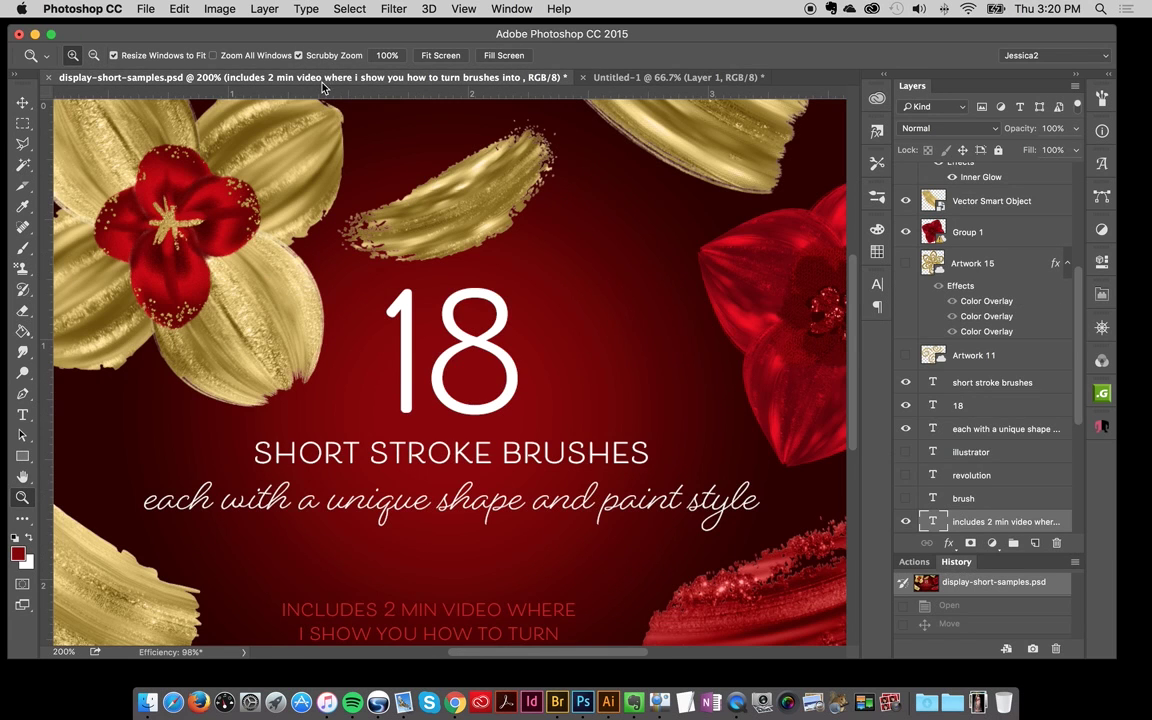
{"action": "left_click_drag", "start_coordinate": [345, 345], "coordinate": [326, 338]}
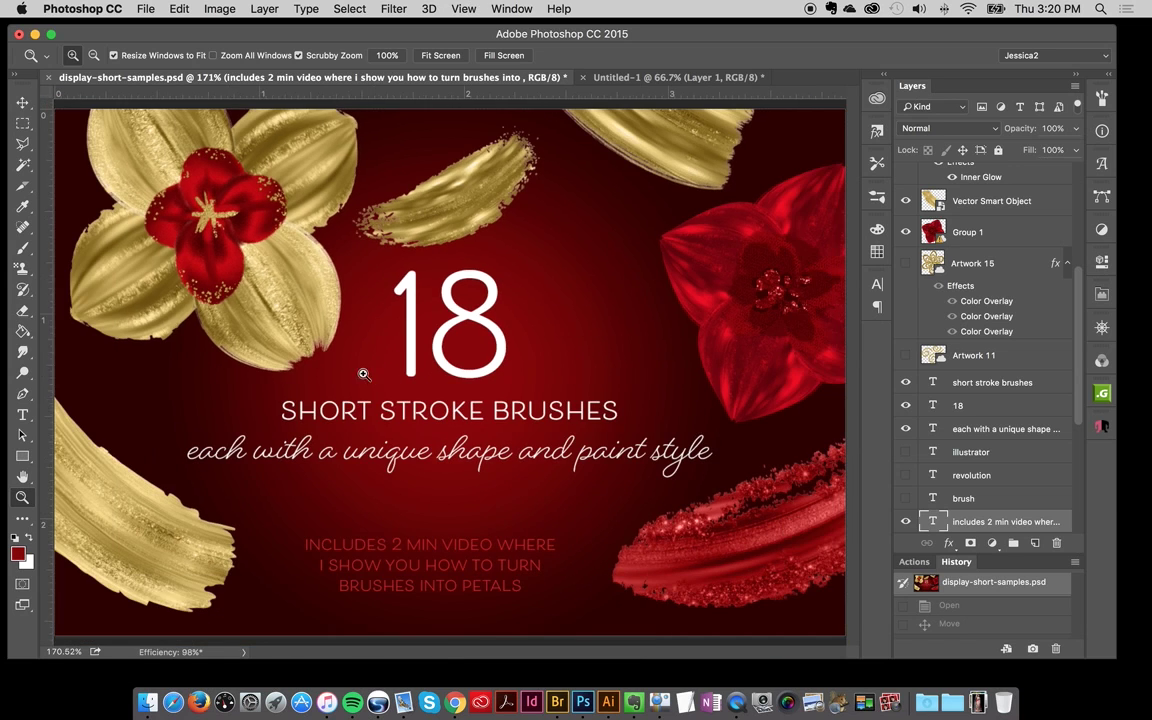
{"action": "left_click", "coordinate": [210, 193], "text": "alt"}
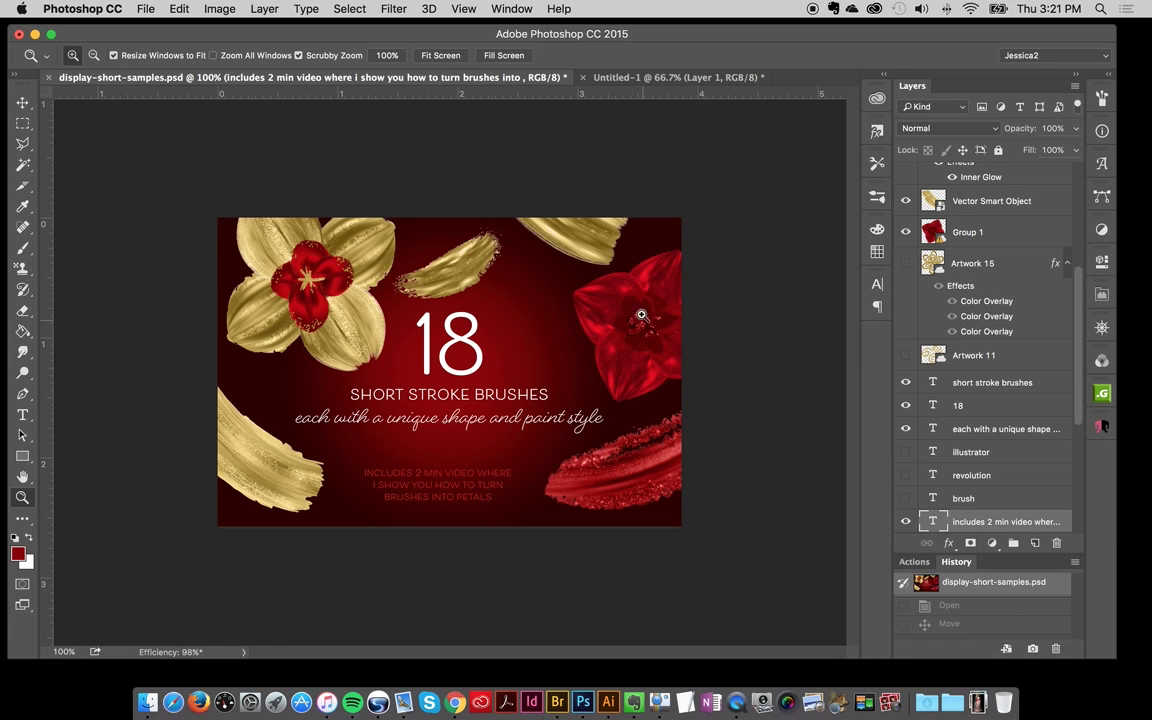
{"action": "left_click", "coordinate": [655, 77]}
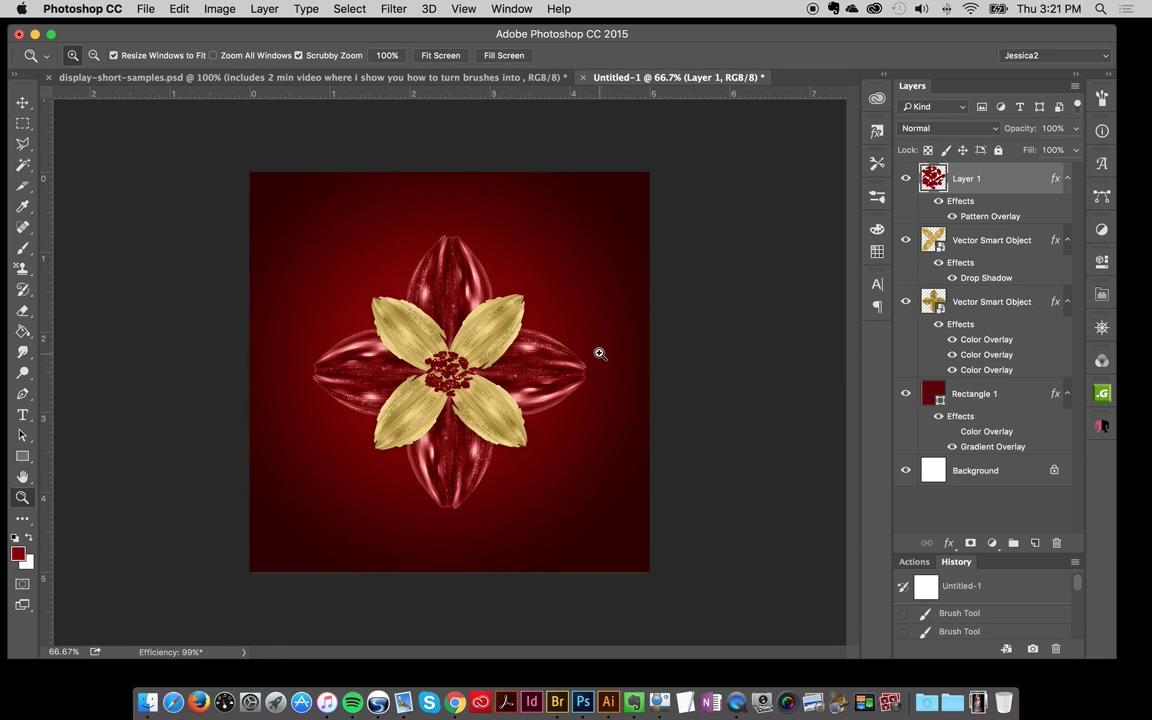
{"action": "left_click", "coordinate": [906, 393]}
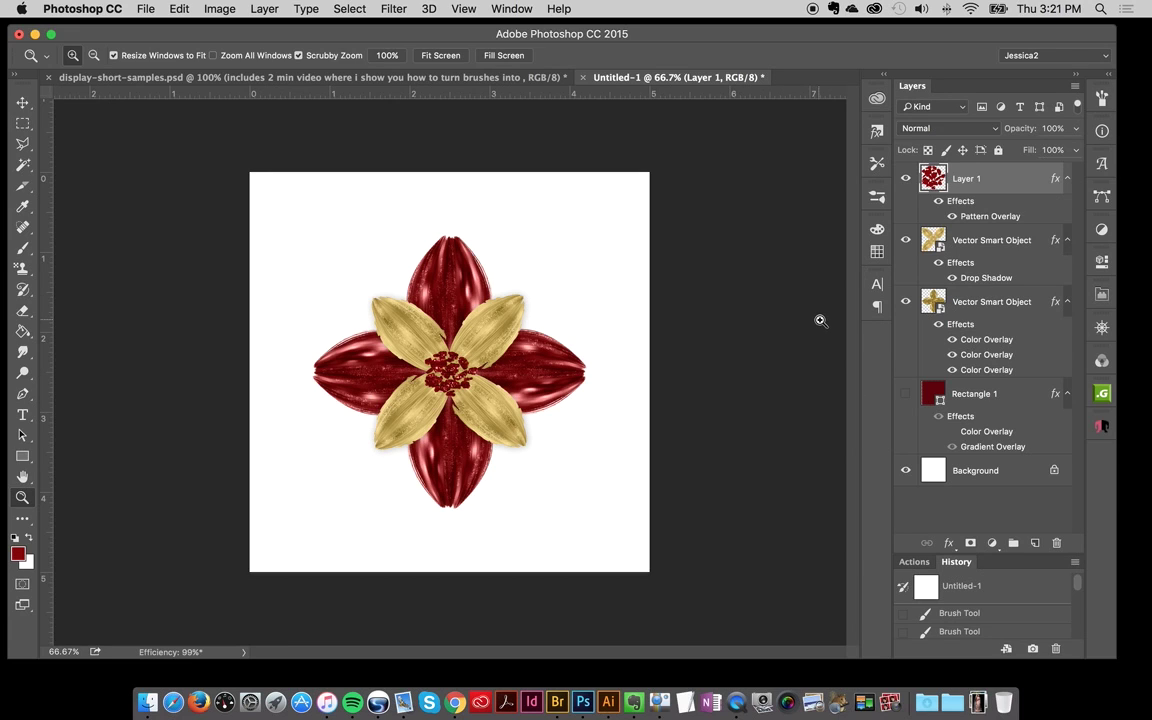
{"action": "left_click", "coordinate": [455, 375]}
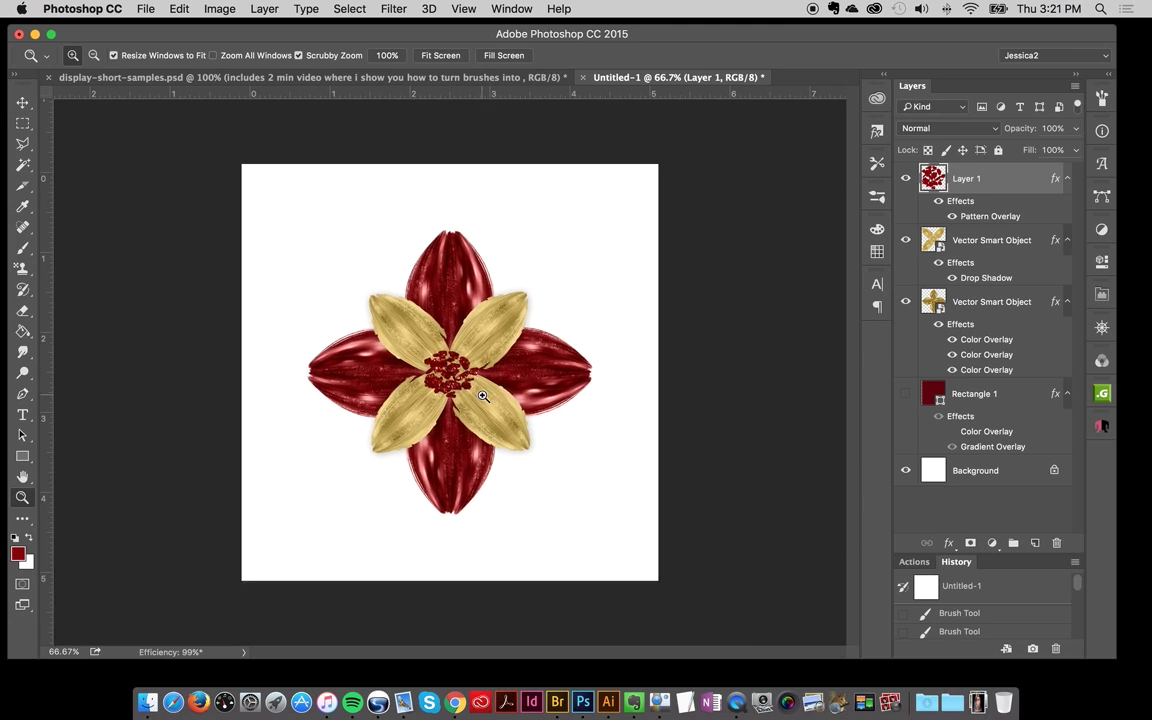
{"action": "left_click", "coordinate": [905, 394]}
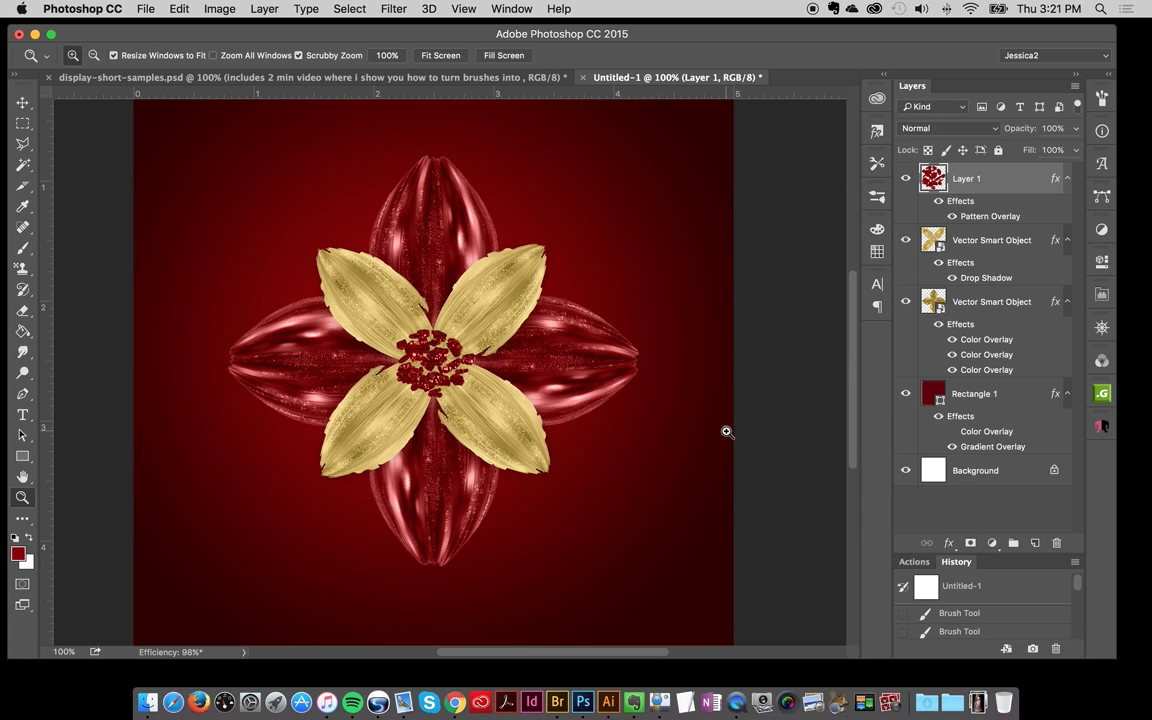
{"action": "left_click", "coordinate": [22, 99]}
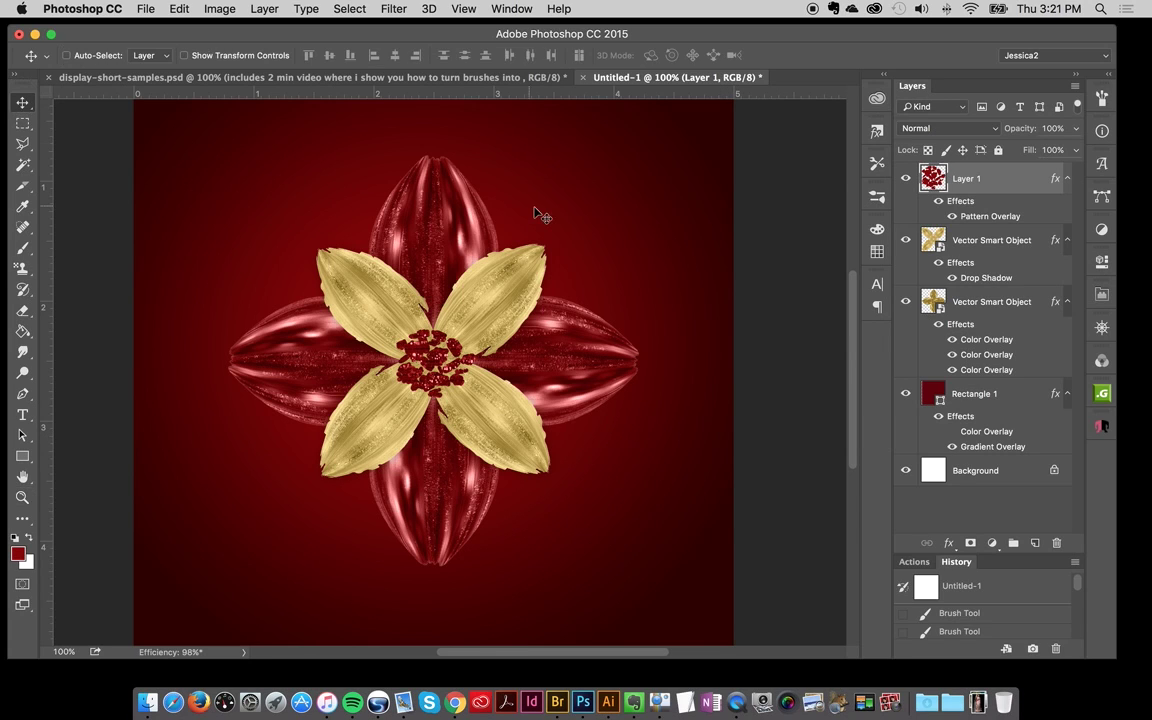